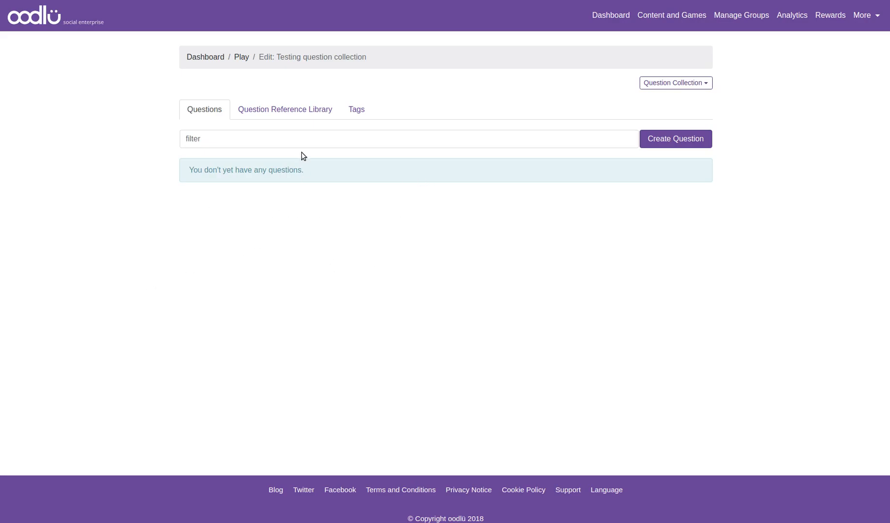
Step: Open the Question Reference Library and filter the references by "car", then clear the filter
{"action": "left_click", "coordinate": [262, 112]}
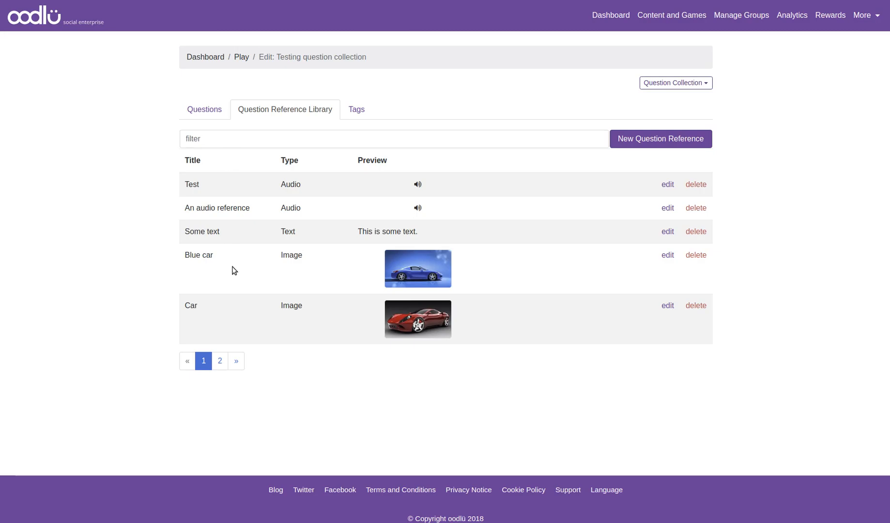
{"action": "left_click", "coordinate": [238, 140]}
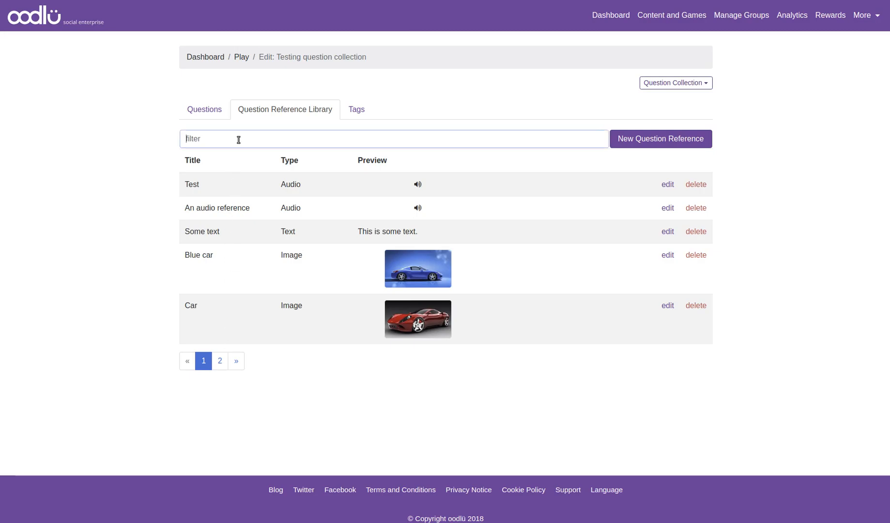
{"action": "type", "text": "car"}
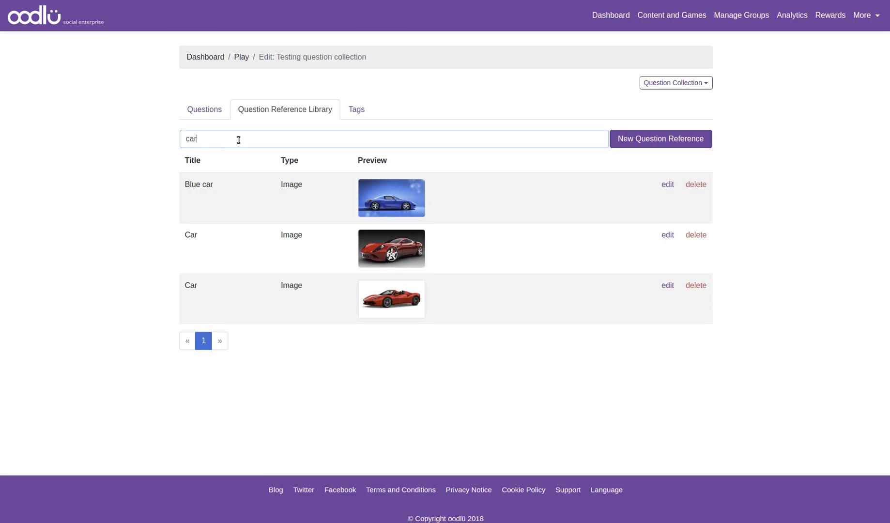
{"action": "key", "text": "BackSpace"}
{"action": "key", "text": "BackSpace"}
{"action": "key", "text": "BackSpace"}
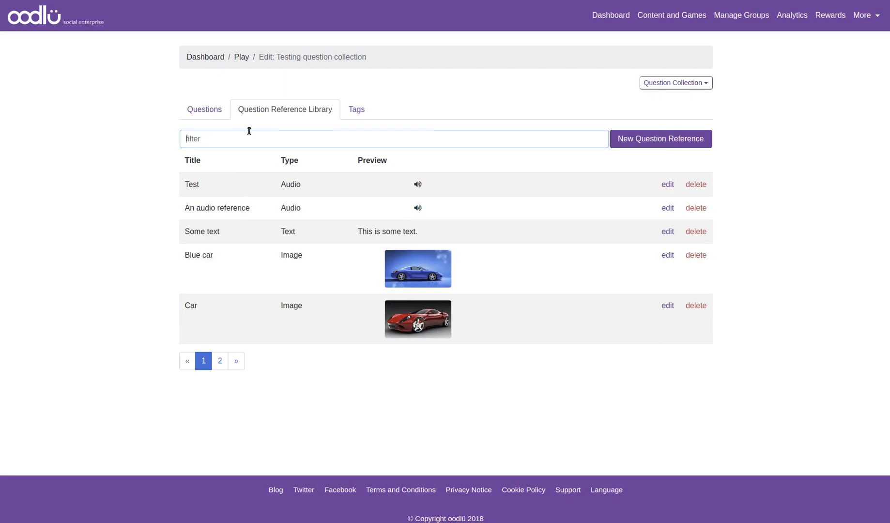
Step: Filter the references by "aud" and clear the filter again
{"action": "type", "text": "aud"}
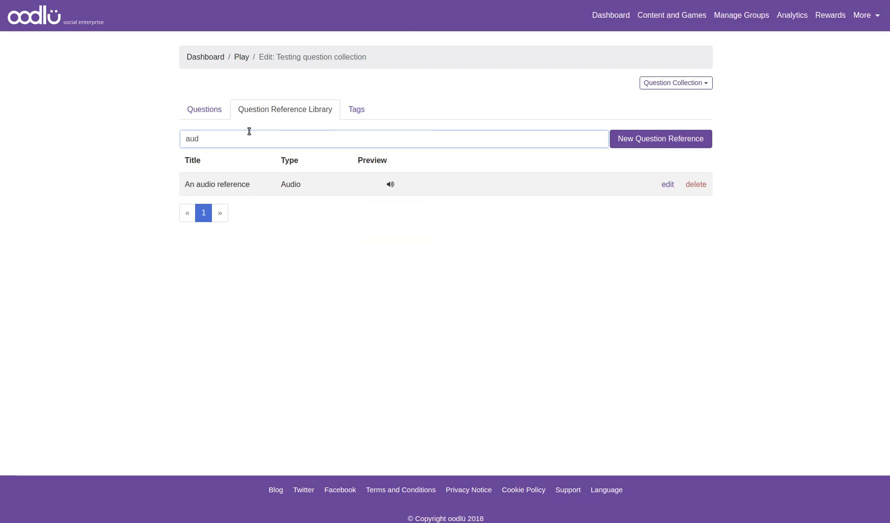
{"action": "key", "text": "BackSpace"}
{"action": "key", "text": "BackSpace"}
{"action": "key", "text": "BackSpace"}
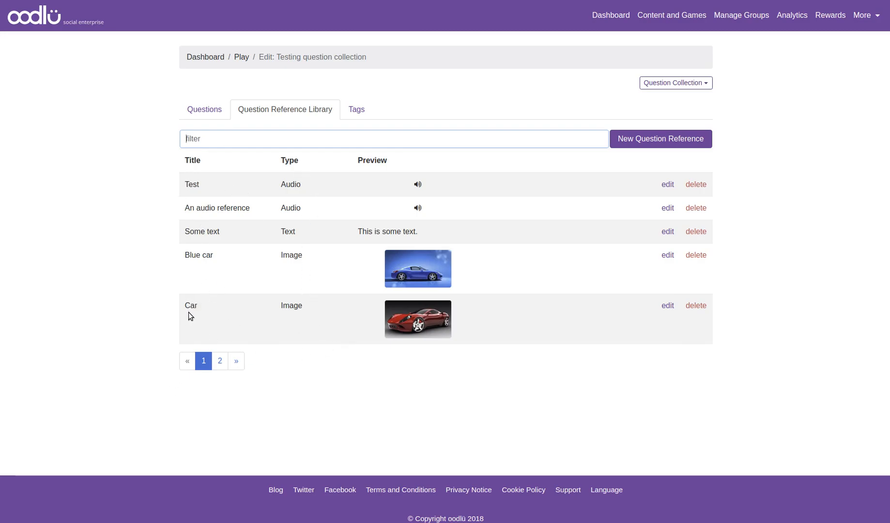
Step: Preview the red Car image reference and close the preview
{"action": "left_click", "coordinate": [409, 320]}
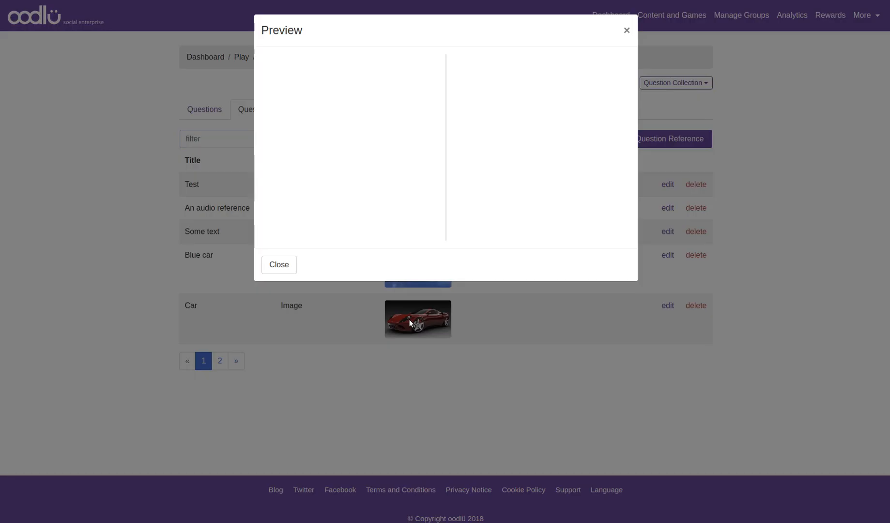
{"action": "left_click", "coordinate": [279, 264]}
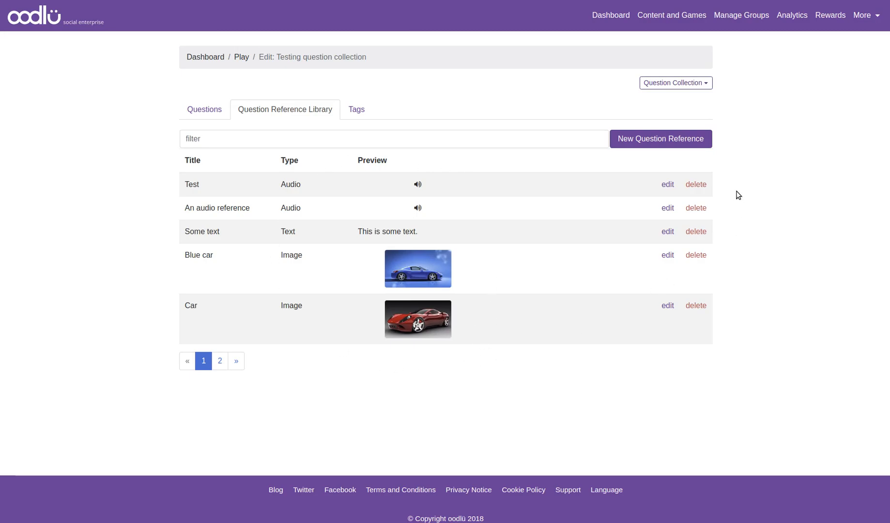
Step: Start a new text question reference titled "My first text question reference"
{"action": "left_click", "coordinate": [670, 142]}
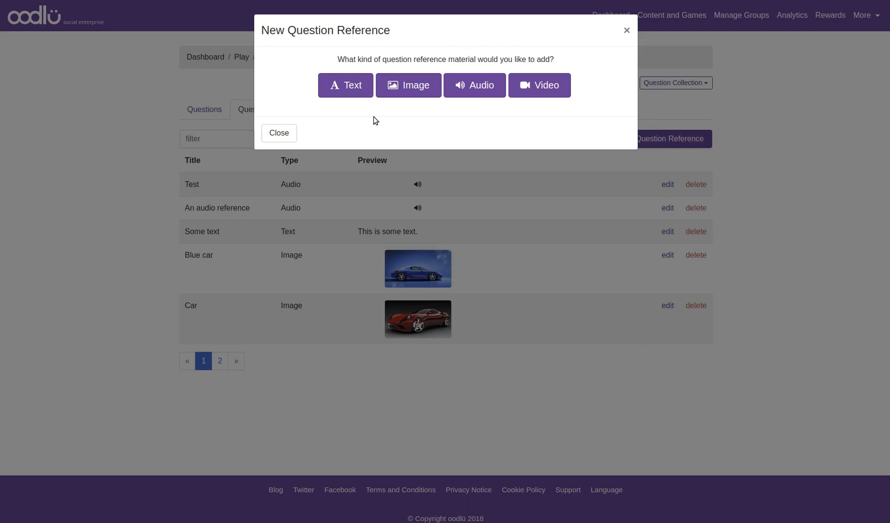
{"action": "left_click", "coordinate": [356, 95]}
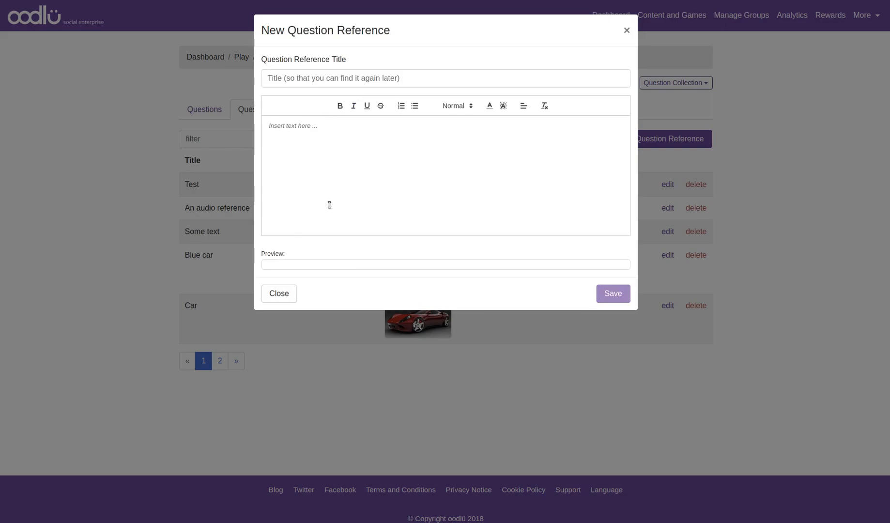
{"action": "left_click", "coordinate": [318, 81]}
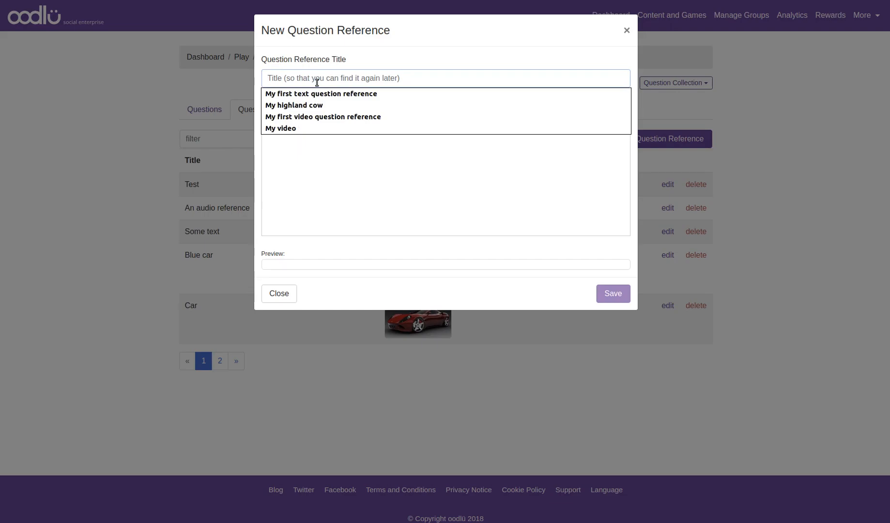
{"action": "left_click", "coordinate": [308, 94]}
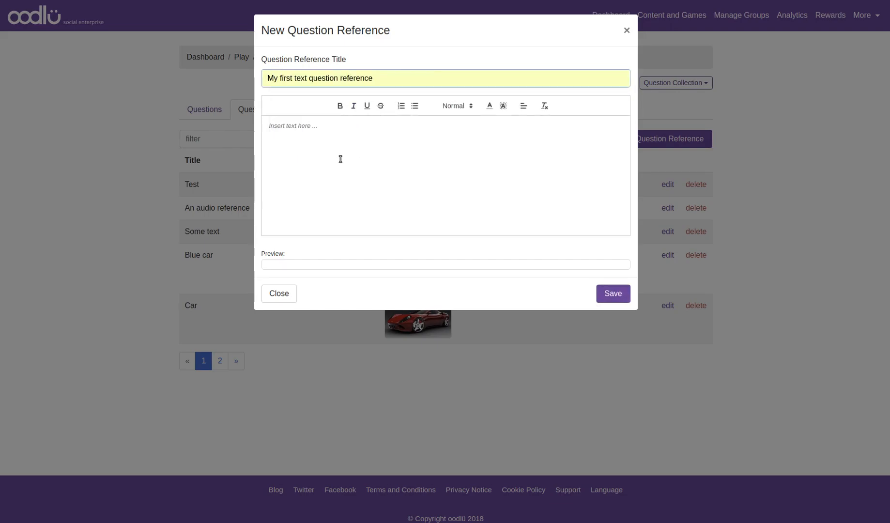
Step: Enter the reference text "Here is a nice question reference. I like it a lot!"
{"action": "left_click", "coordinate": [398, 154]}
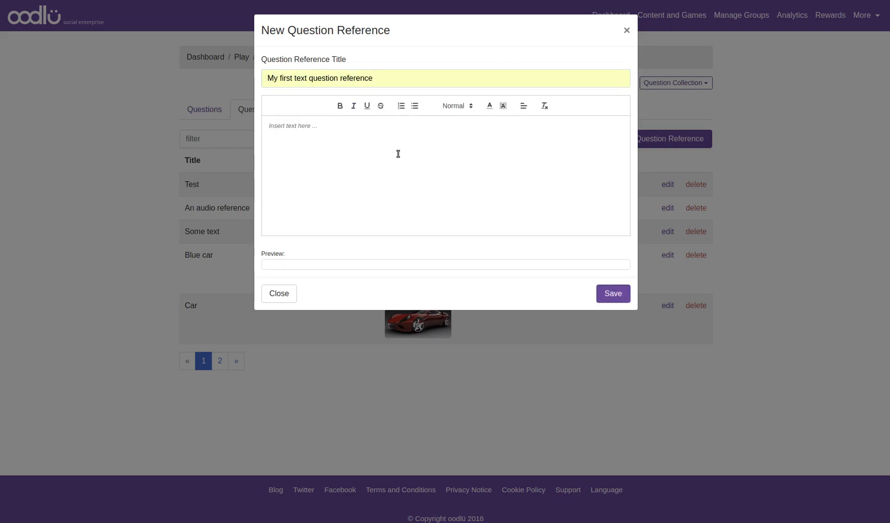
{"action": "type", "text": "Here is a nice q"}
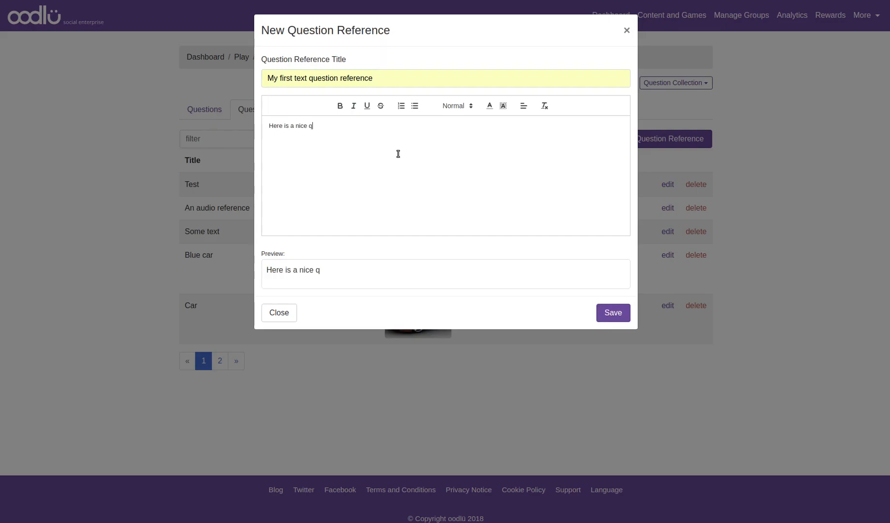
{"action": "type", "text": "uestion use"}
{"action": "key", "text": "BackSpace"}
{"action": "key", "text": "BackSpace"}
{"action": "key", "text": "BackSpace"}
{"action": "key", "text": "BackSpace"}
{"action": "type", "text": "reference.  "}
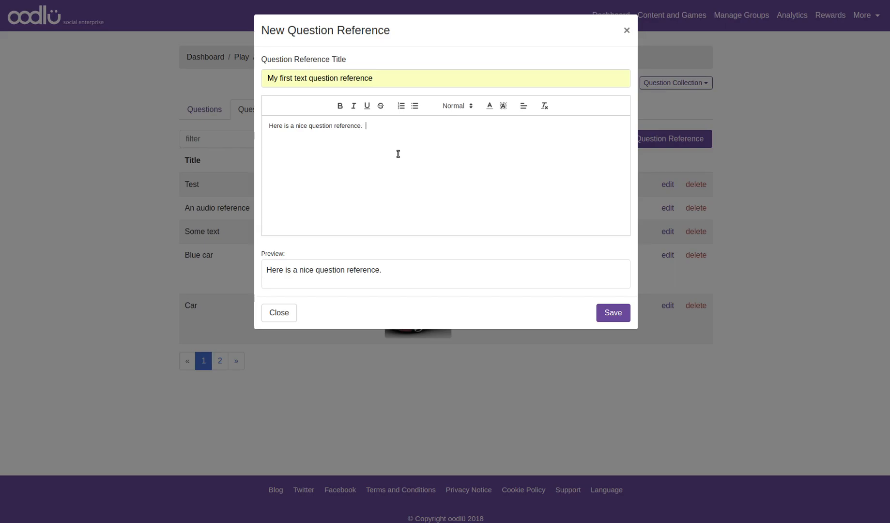
{"action": "type", "text": "I like it a lot!"}
Step: Make the word "question" bold and the word "reference" italic
{"action": "double_click", "coordinate": [320, 126]}
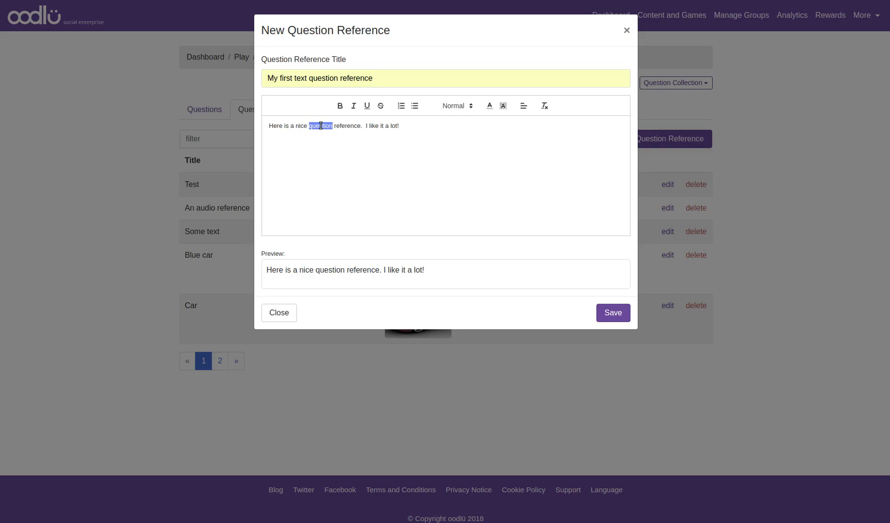
{"action": "key", "text": "ctrl+b"}
{"action": "double_click", "coordinate": [344, 125]}
{"action": "left_click", "coordinate": [354, 107]}
{"action": "left_click", "coordinate": [368, 161]}
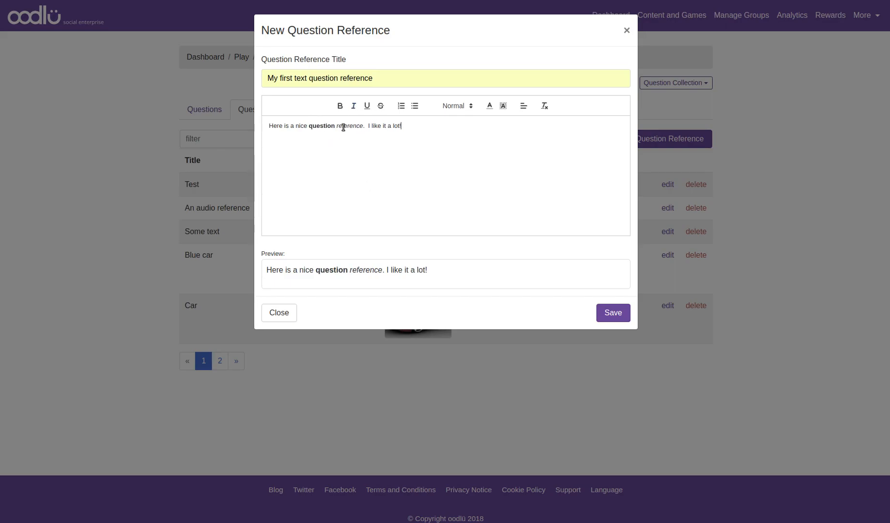
Step: Underline the word "like" and save the text reference
{"action": "double_click", "coordinate": [374, 125]}
{"action": "left_click", "coordinate": [366, 105]}
{"action": "left_click", "coordinate": [439, 141]}
{"action": "left_click", "coordinate": [612, 322]}
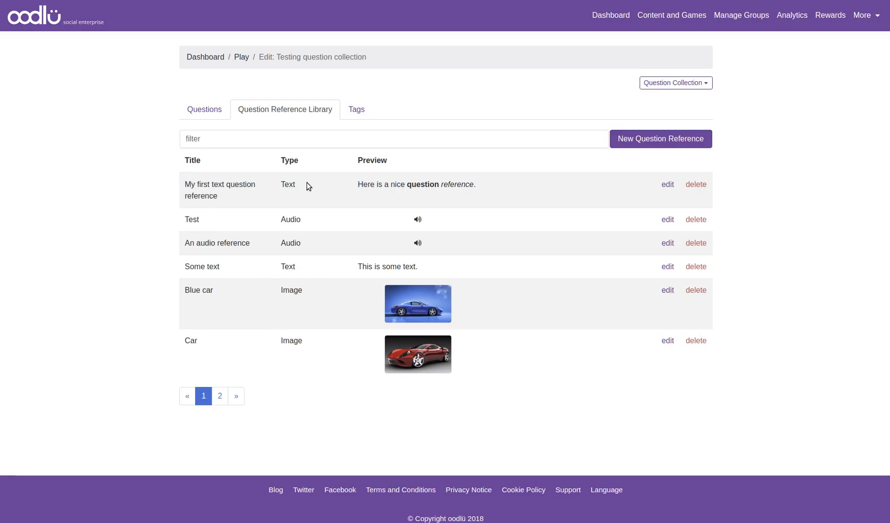
Step: Filter the references by "text" and clear the filter
{"action": "left_click", "coordinate": [233, 140]}
{"action": "type", "text": "text"}
{"action": "key", "text": "BackSpace"}
{"action": "key", "text": "BackSpace"}
{"action": "key", "text": "BackSpace"}
{"action": "key", "text": "BackSpace"}
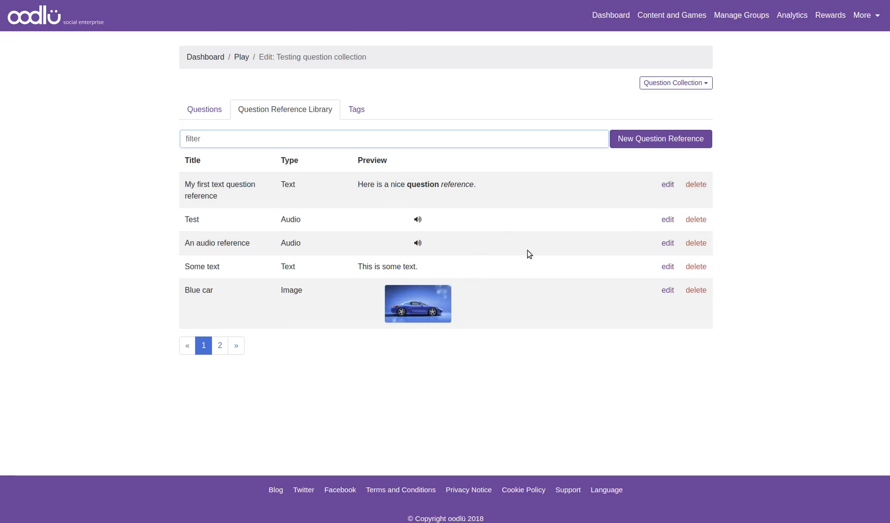
Step: Create a new image reference titled "My highland cow" and load the HighlandCow.jpg photo
{"action": "left_click", "coordinate": [652, 139]}
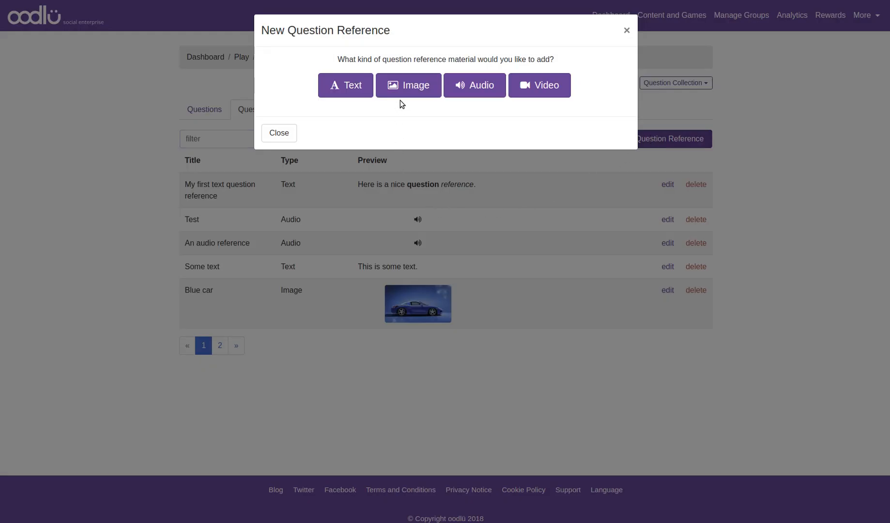
{"action": "left_click", "coordinate": [403, 87]}
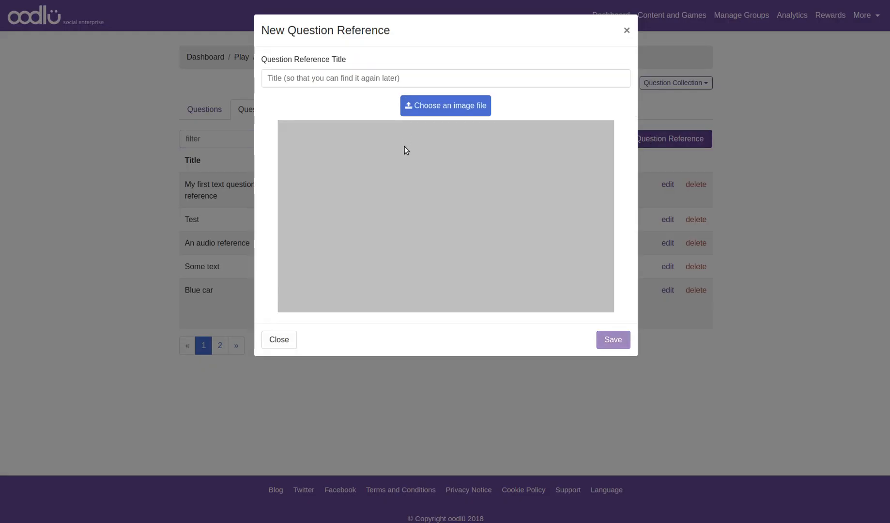
{"action": "left_click", "coordinate": [342, 79]}
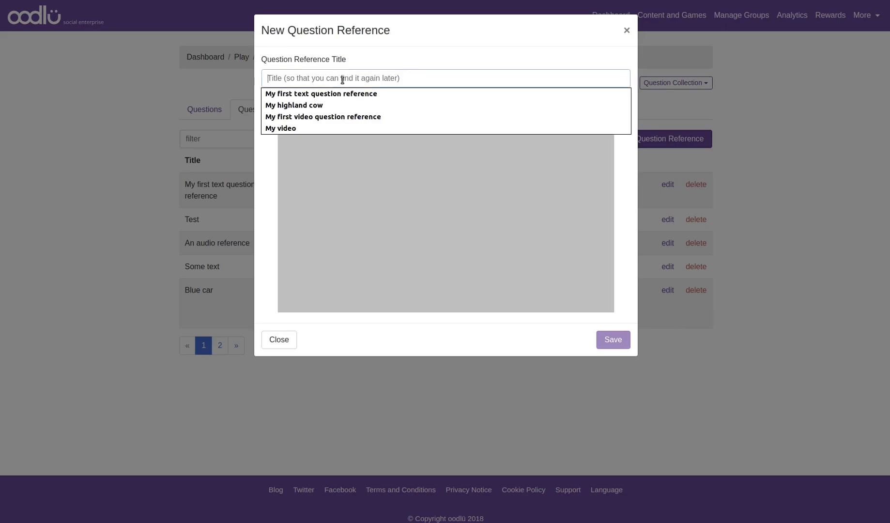
{"action": "left_click", "coordinate": [315, 104]}
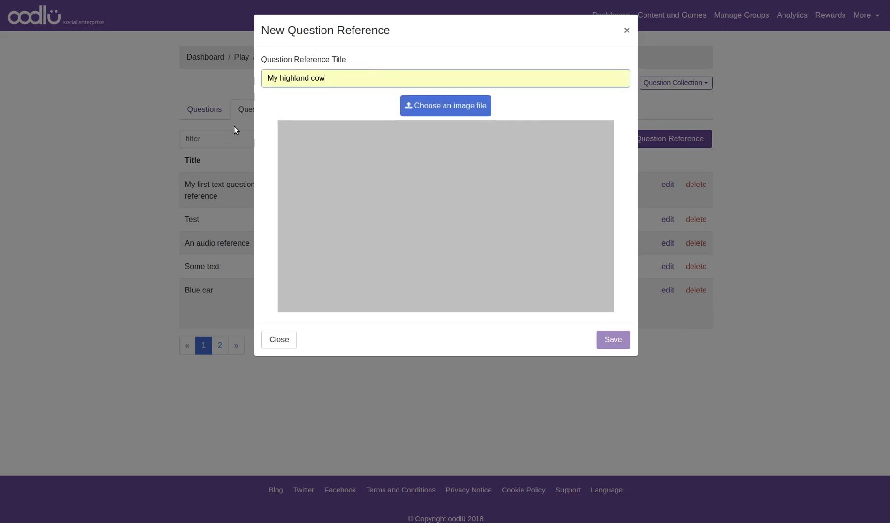
{"action": "left_click", "coordinate": [446, 109]}
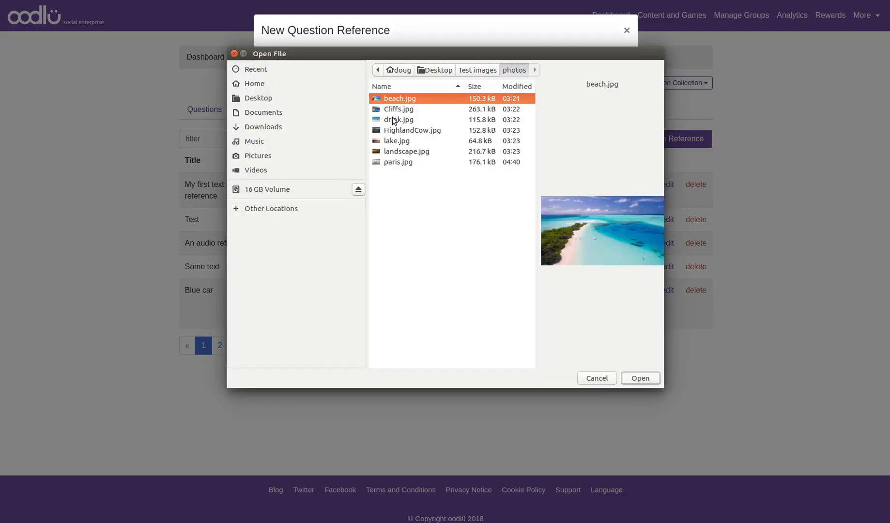
{"action": "left_click", "coordinate": [413, 131]}
{"action": "left_click", "coordinate": [638, 378]}
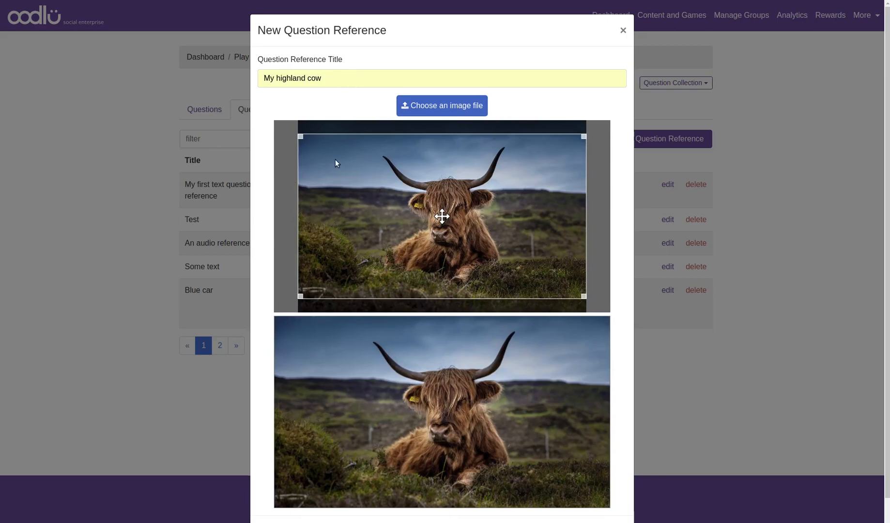
Step: Adjust the crop area around the cow in the image and save the reference
{"action": "left_click_drag", "start_coordinate": [583, 296], "coordinate": [468, 232]}
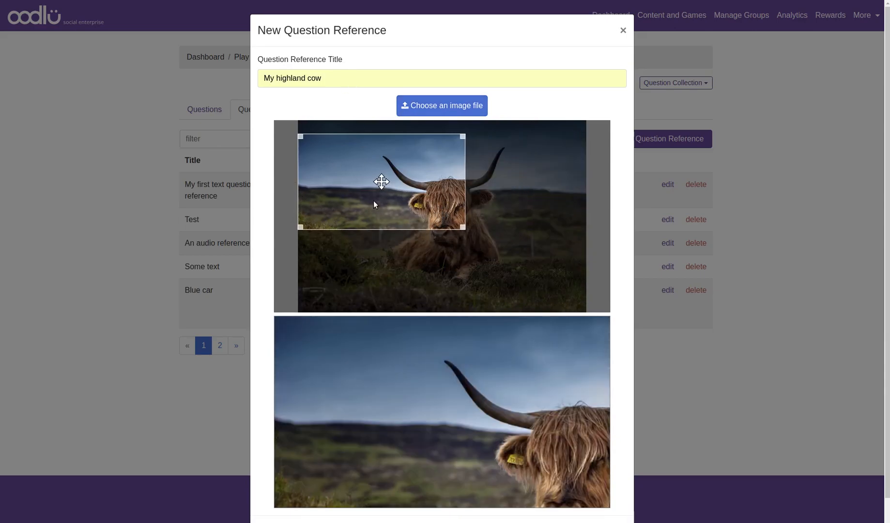
{"action": "left_click_drag", "start_coordinate": [400, 195], "coordinate": [441, 216]}
{"action": "left_click_drag", "start_coordinate": [505, 254], "coordinate": [576, 291]}
{"action": "left_click_drag", "start_coordinate": [346, 163], "coordinate": [309, 141]}
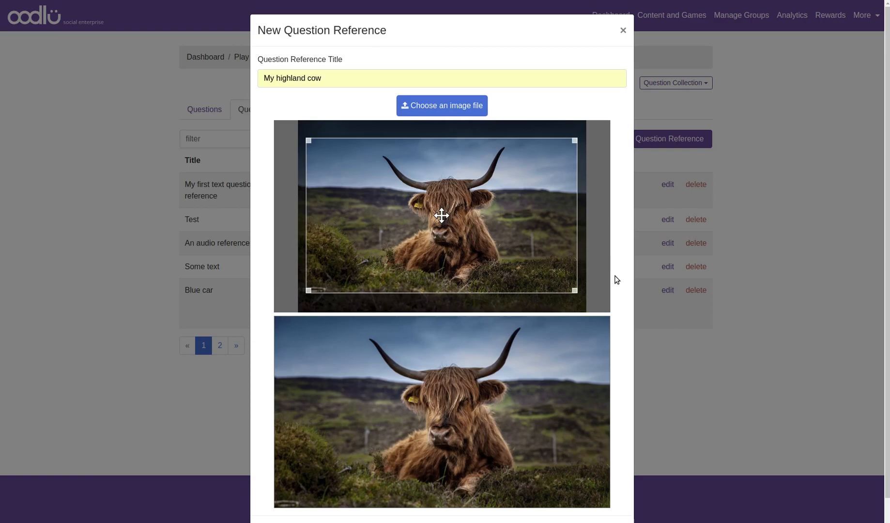
{"action": "scroll", "coordinate": [618, 287], "scroll_direction": "down", "scroll_amount": 1}
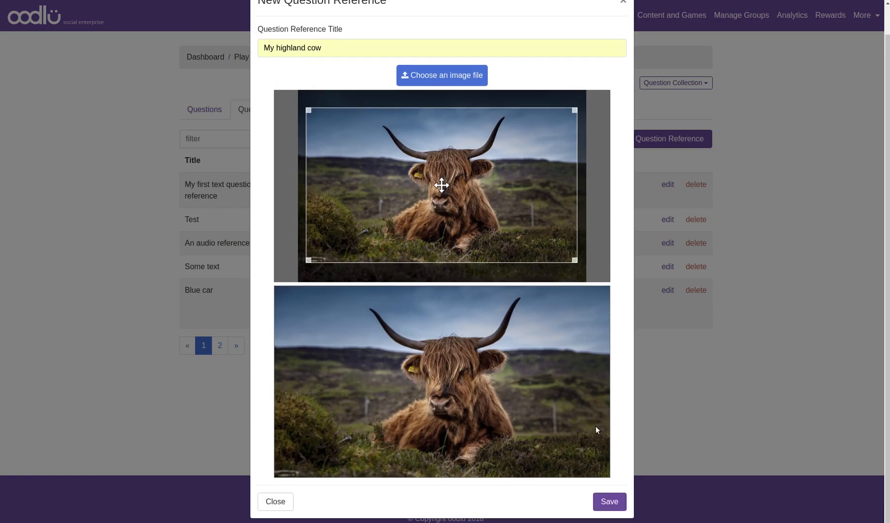
{"action": "left_click", "coordinate": [606, 501]}
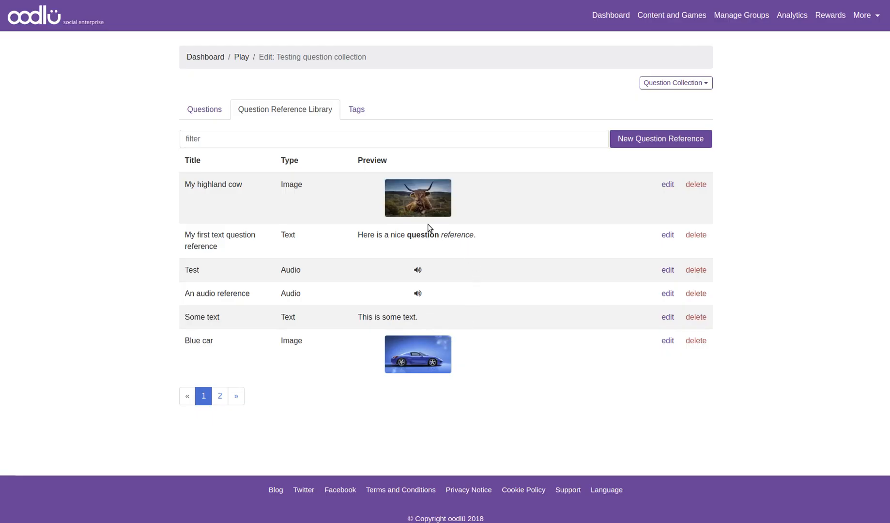
Step: Filter the references by "cow" and clear the filter
{"action": "left_click", "coordinate": [241, 143]}
{"action": "type", "text": "cow"}
{"action": "key", "text": "BackSpace"}
{"action": "key", "text": "BackSpace"}
{"action": "key", "text": "BackSpace"}
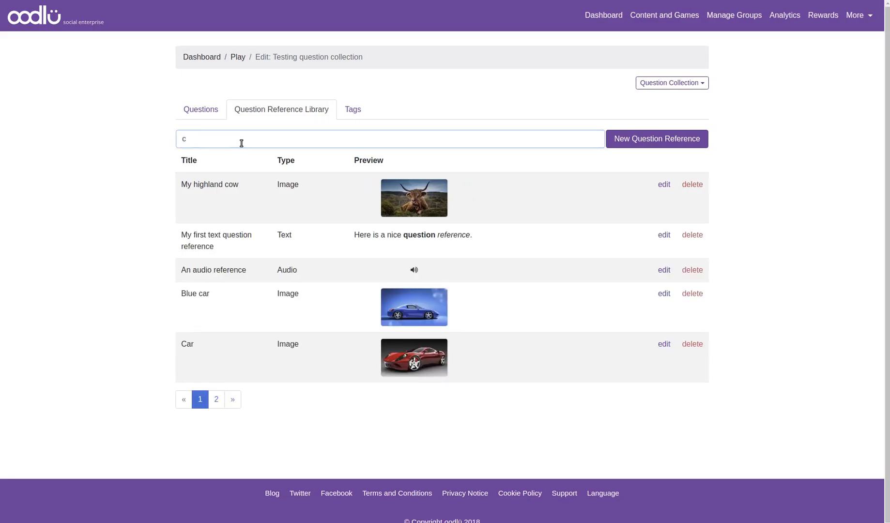
Step: Preview the highland cow image reference and close the preview
{"action": "left_click", "coordinate": [417, 187]}
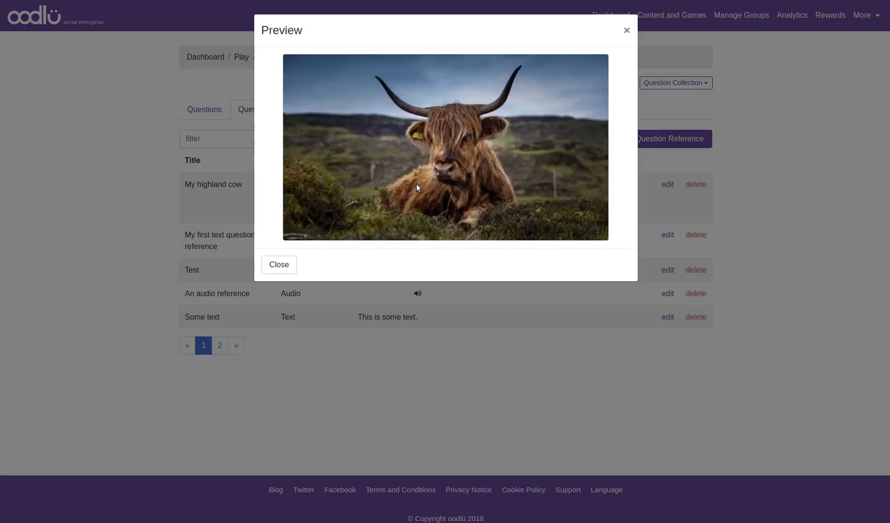
{"action": "left_click", "coordinate": [290, 268]}
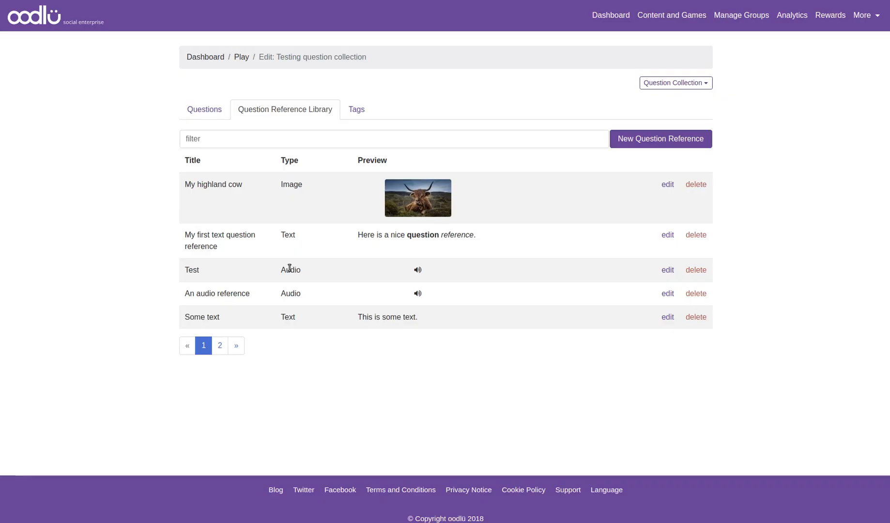
{"action": "left_click", "coordinate": [649, 141]}
{"action": "left_click", "coordinate": [483, 97]}
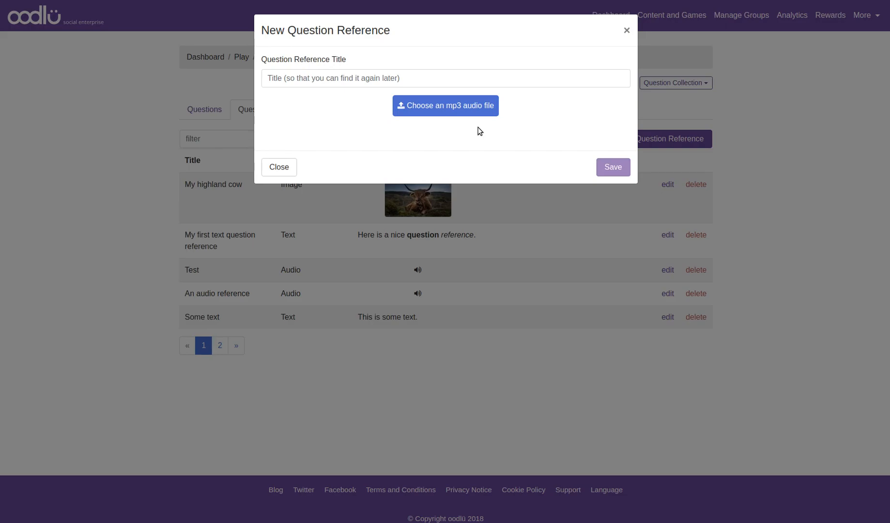
{"action": "left_click", "coordinate": [300, 168]}
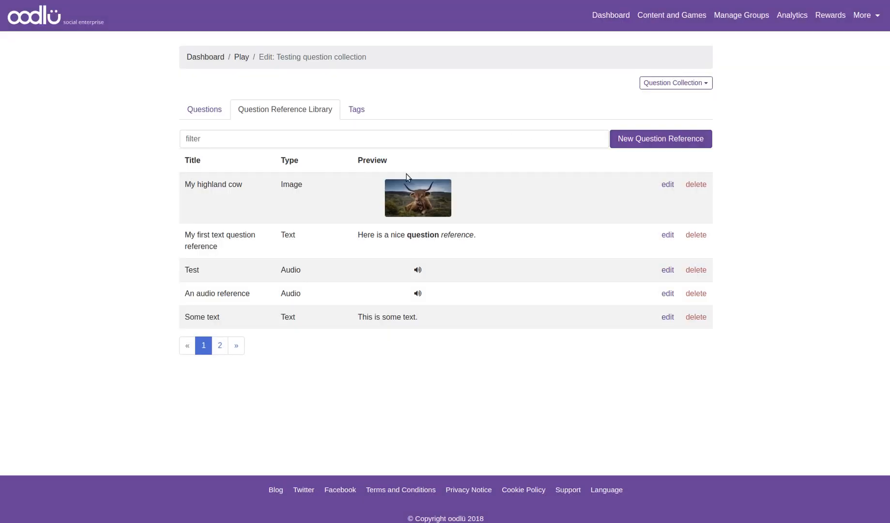
Step: Start a new video question reference and title it "My first video question reference"
{"action": "left_click", "coordinate": [670, 143]}
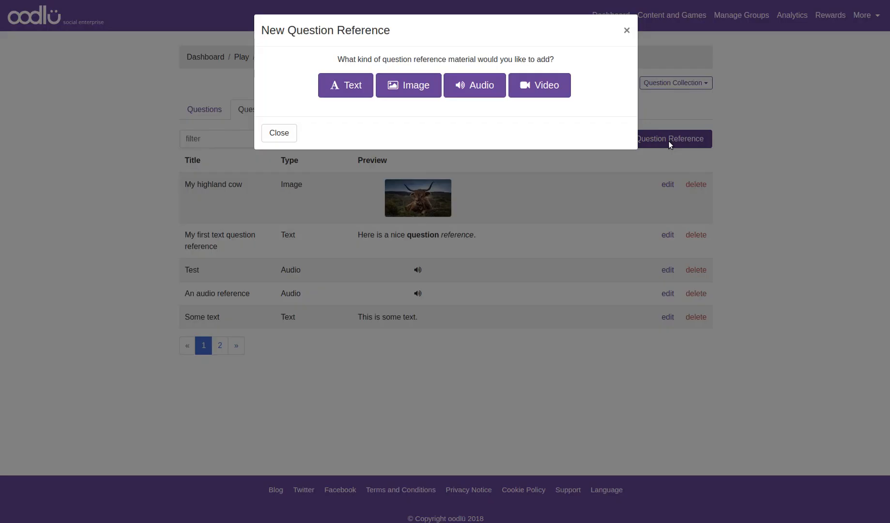
{"action": "left_click", "coordinate": [546, 90]}
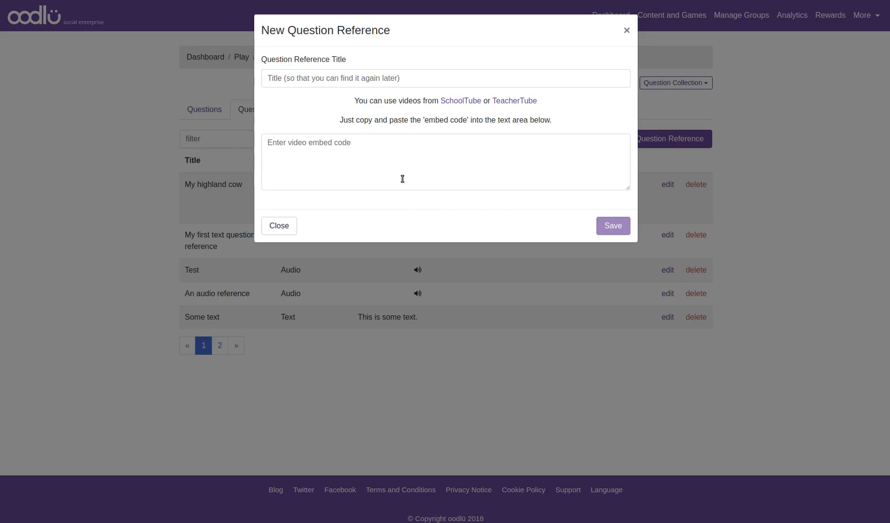
{"action": "left_click", "coordinate": [378, 78]}
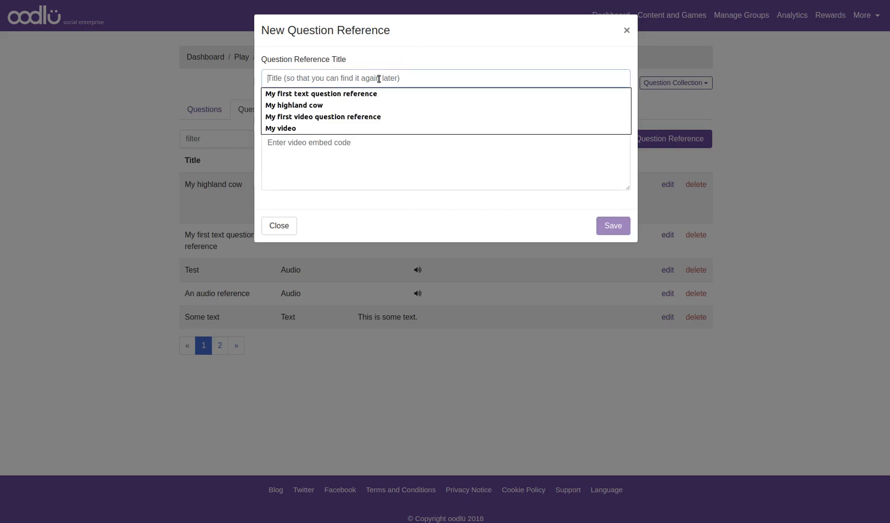
{"action": "left_click", "coordinate": [315, 116]}
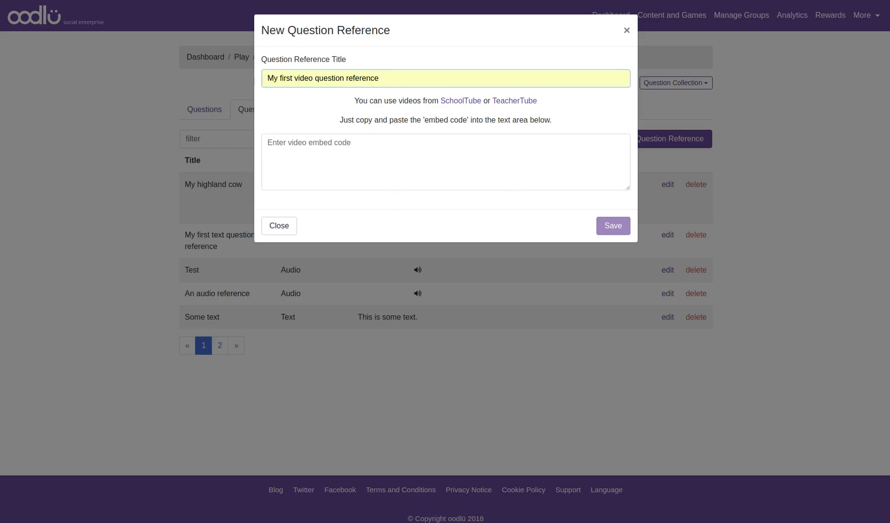
Step: Switch to the TeacherTube "What is a Noun?" video page and copy its embeddable player code
{"action": "left_click", "coordinate": [148, 1]}
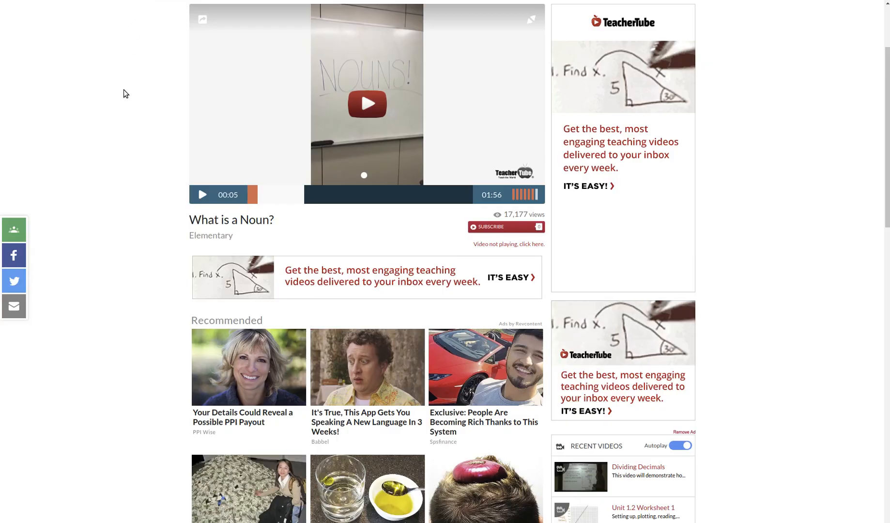
{"action": "scroll", "coordinate": [121, 97], "scroll_direction": "up", "scroll_amount": 3}
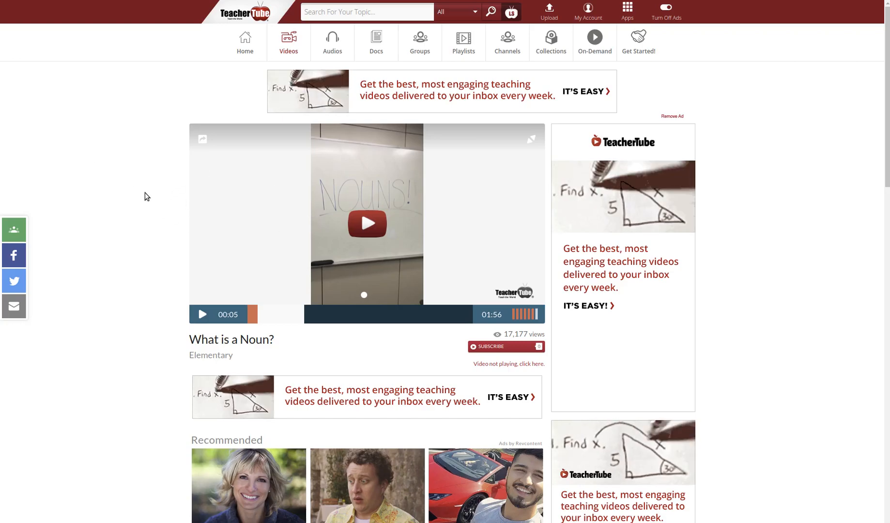
{"action": "scroll", "coordinate": [144, 194], "scroll_direction": "down", "scroll_amount": 4}
{"action": "scroll", "coordinate": [144, 191], "scroll_direction": "down", "scroll_amount": 10}
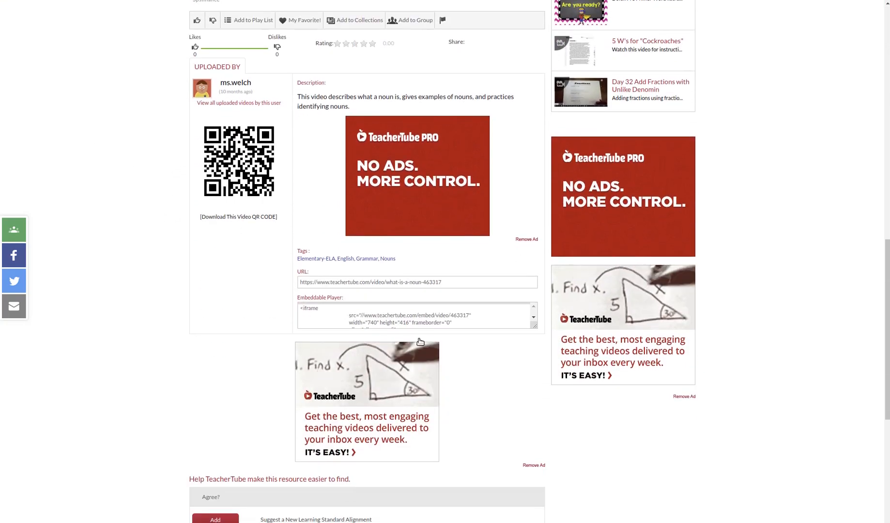
{"action": "left_click", "coordinate": [386, 315]}
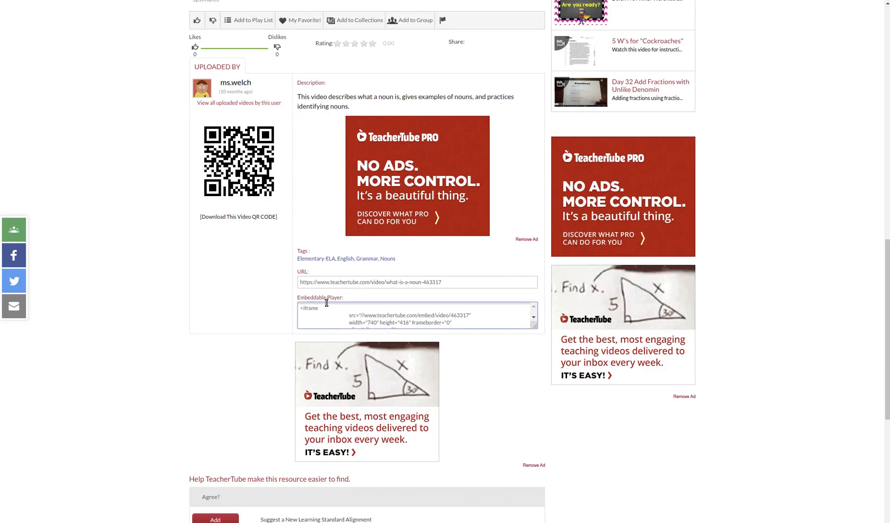
{"action": "key", "text": "ctrl+a"}
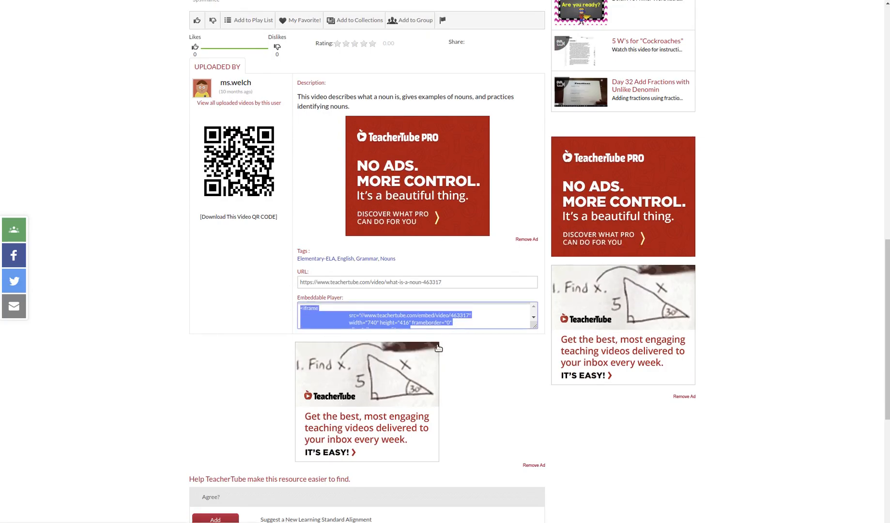
Step: Paste the embed code into the video reference's embed code box and save the reference
{"action": "key", "text": "alt+Tab"}
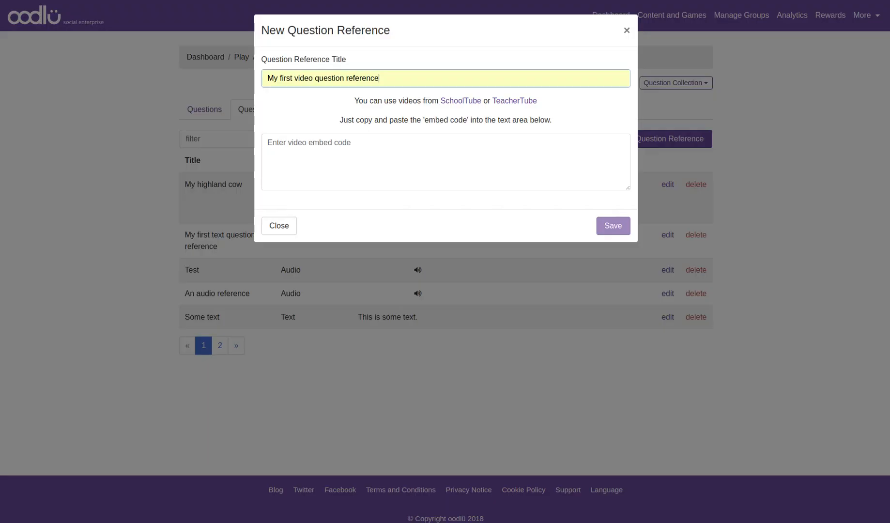
{"action": "left_click", "coordinate": [387, 146]}
{"action": "type", "text": "<iframe src=\"//www.teachertube.com/embed/video/463317\" width=\"740\" height=\"416\" frameborder=\"0\" allowfullscreen></iframe>"}
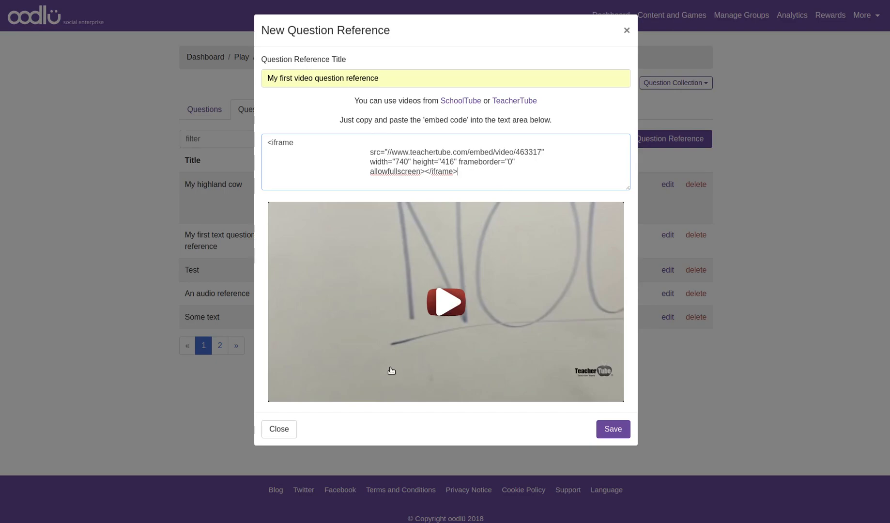
{"action": "left_click", "coordinate": [606, 428]}
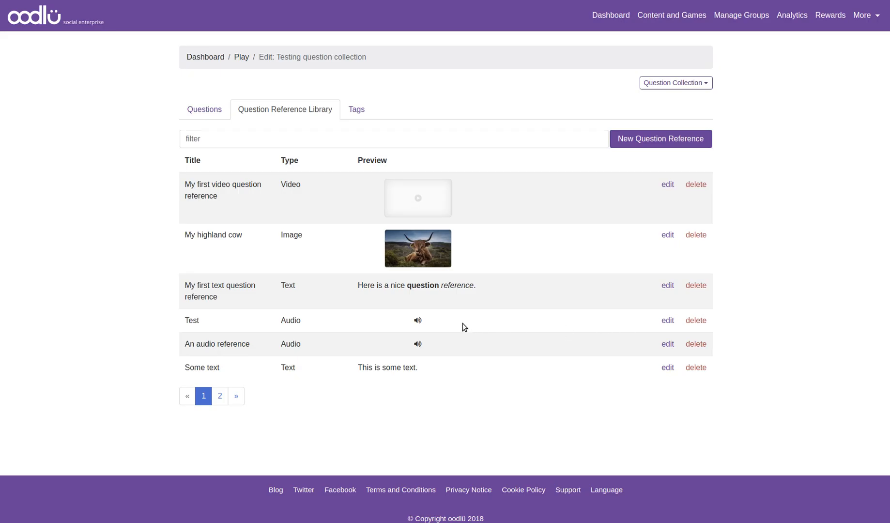
Step: Preview the new video reference, pause playback and close the preview
{"action": "left_click", "coordinate": [429, 195]}
{"action": "left_click", "coordinate": [447, 161]}
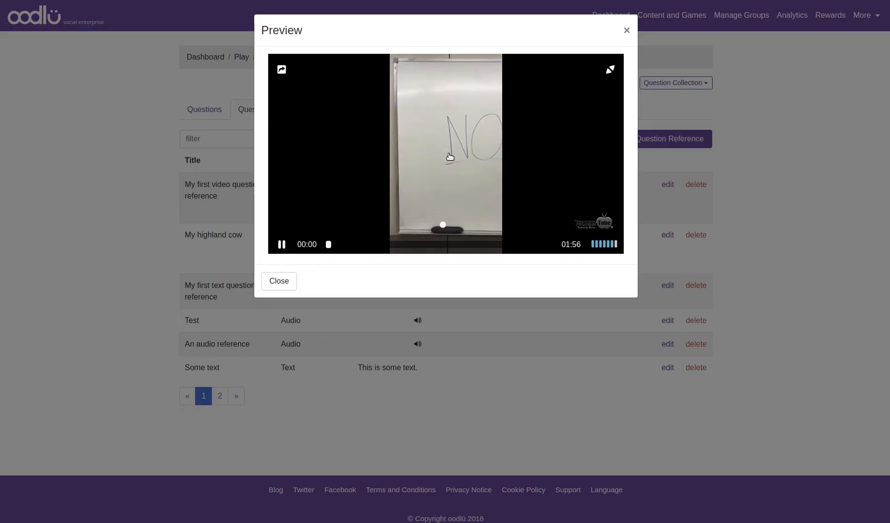
{"action": "left_click", "coordinate": [282, 244]}
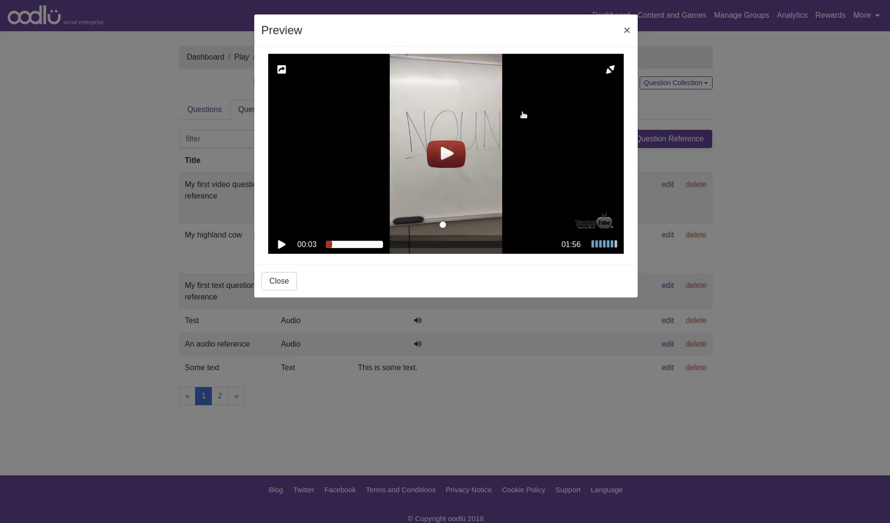
{"action": "left_click", "coordinate": [626, 31]}
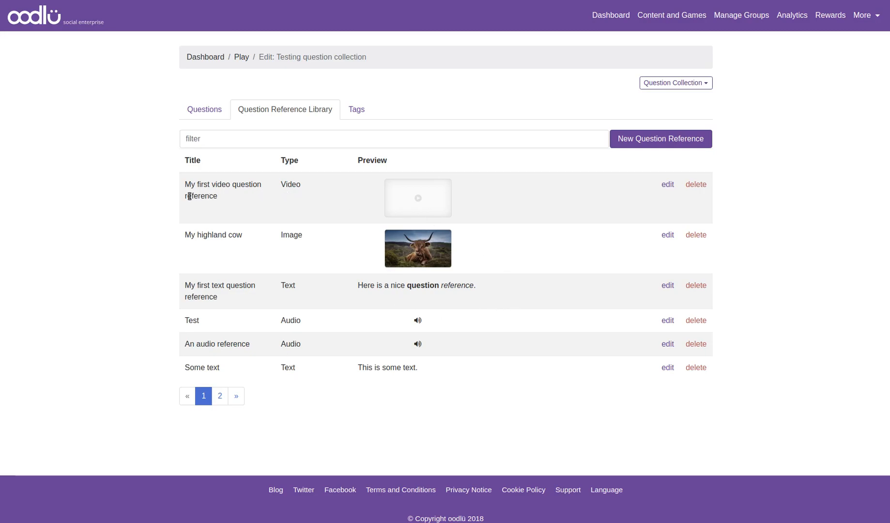
Step: Create a Textual Multiple Choice question with the question text "Where is this image?"
{"action": "left_click", "coordinate": [203, 109]}
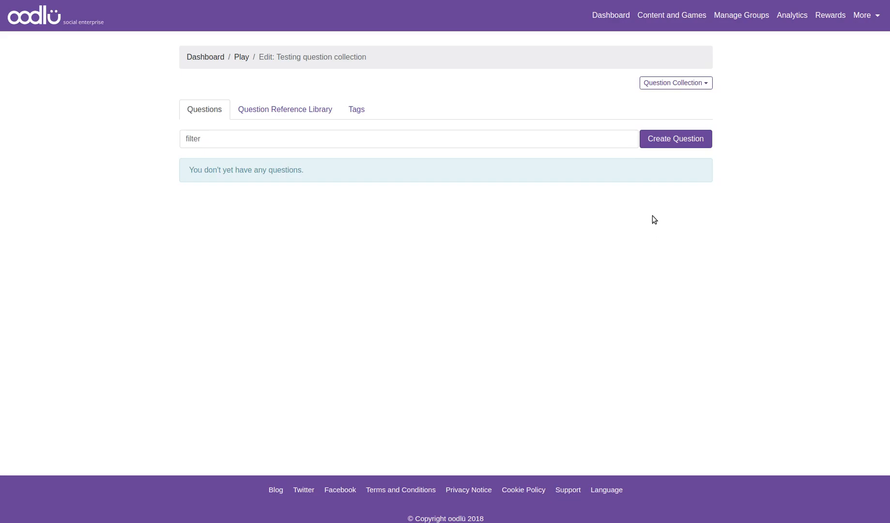
{"action": "left_click", "coordinate": [664, 141]}
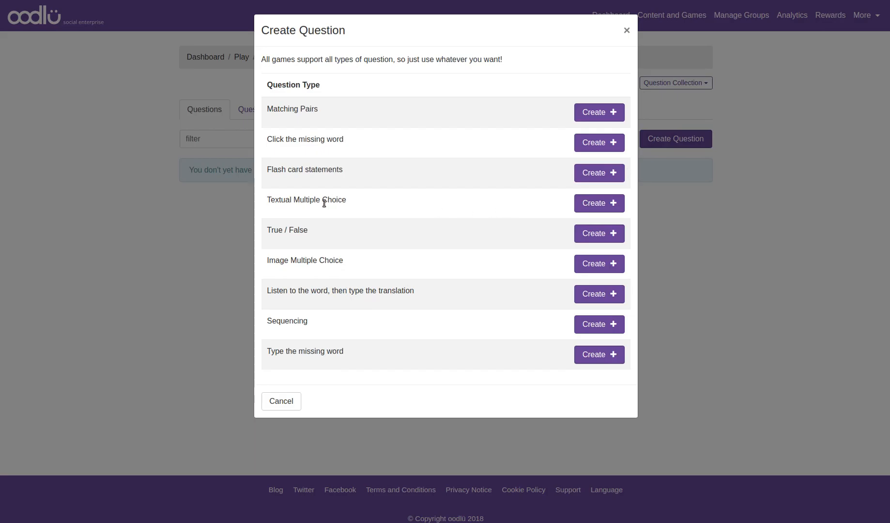
{"action": "left_click", "coordinate": [576, 203]}
{"action": "left_click", "coordinate": [329, 105]}
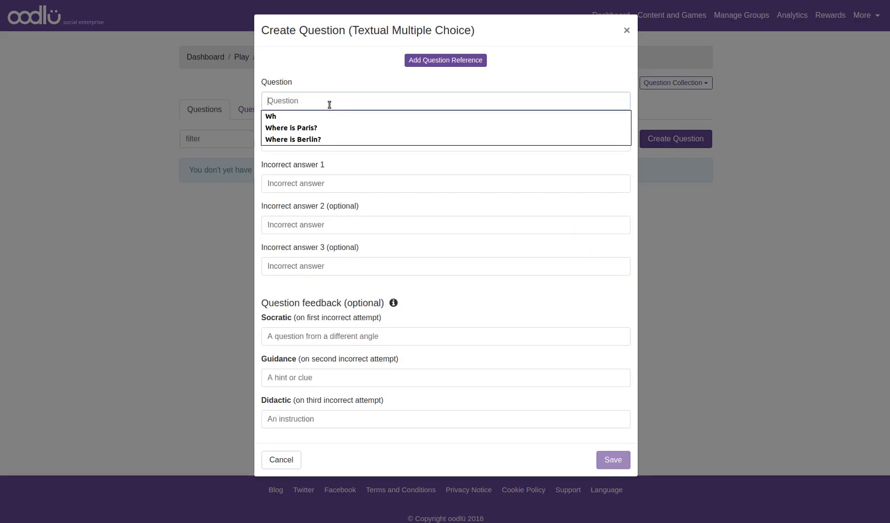
{"action": "type", "text": "Which o"}
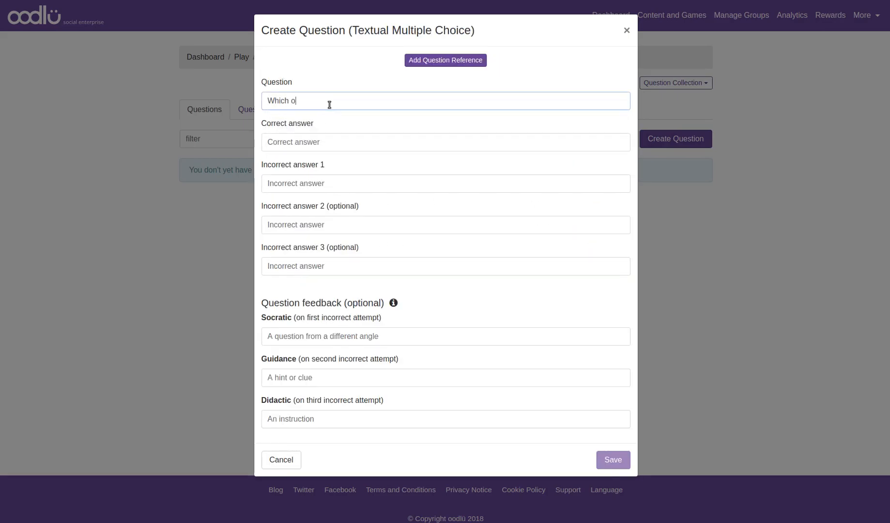
{"action": "key", "text": "BackSpace"}
{"action": "key", "text": "BackSpace"}
{"action": "key", "text": "BackSpace"}
{"action": "key", "text": "BackSpace"}
{"action": "key", "text": "BackSpace"}
{"action": "key", "text": "BackSpace"}
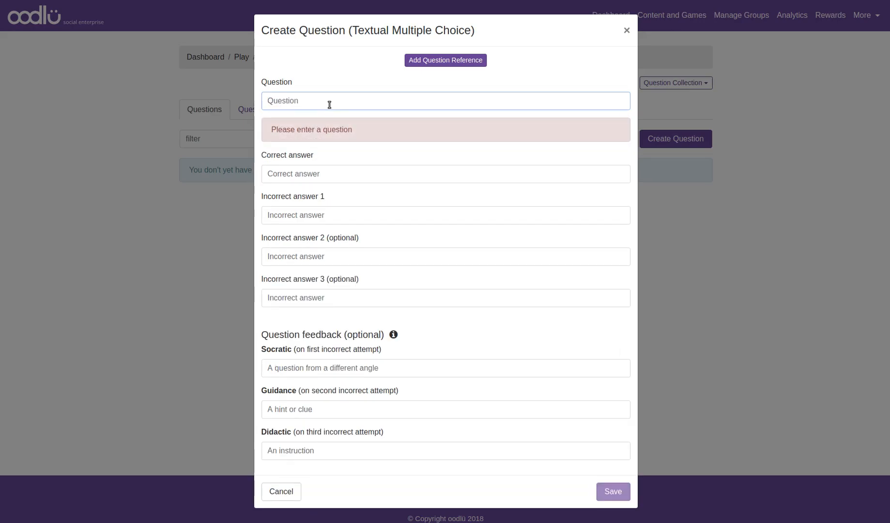
{"action": "type", "text": "Where is this image"}
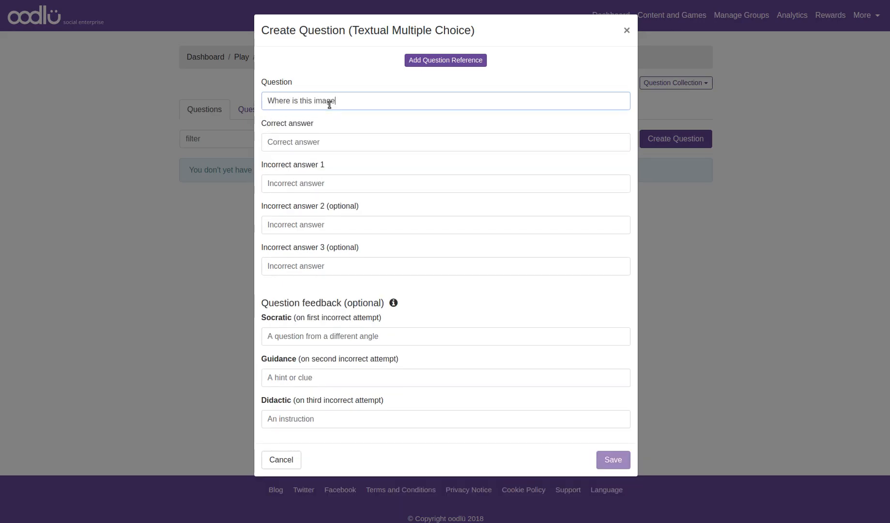
{"action": "type", "text": "?"}
Step: Enter Paris as the correct answer and Berlin and London as incorrect answers 1 and 2
{"action": "key", "text": "Tab"}
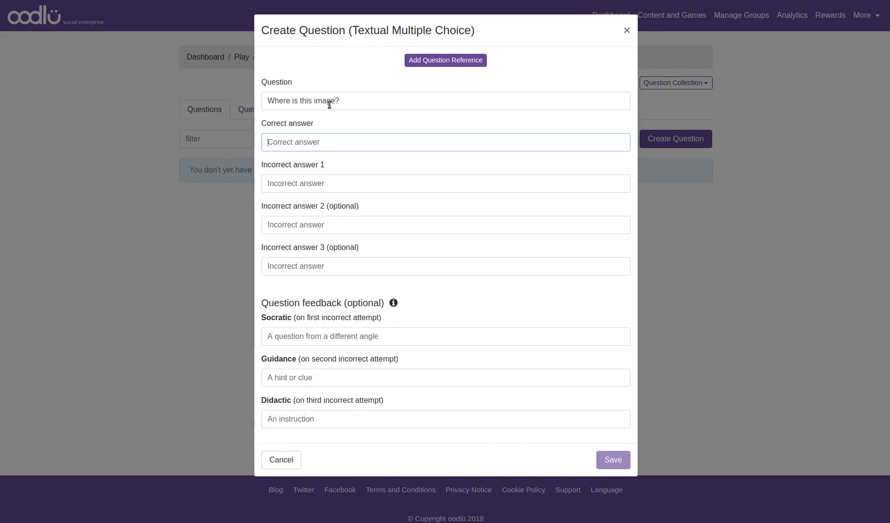
{"action": "type", "text": "Paris"}
{"action": "key", "text": "Tab"}
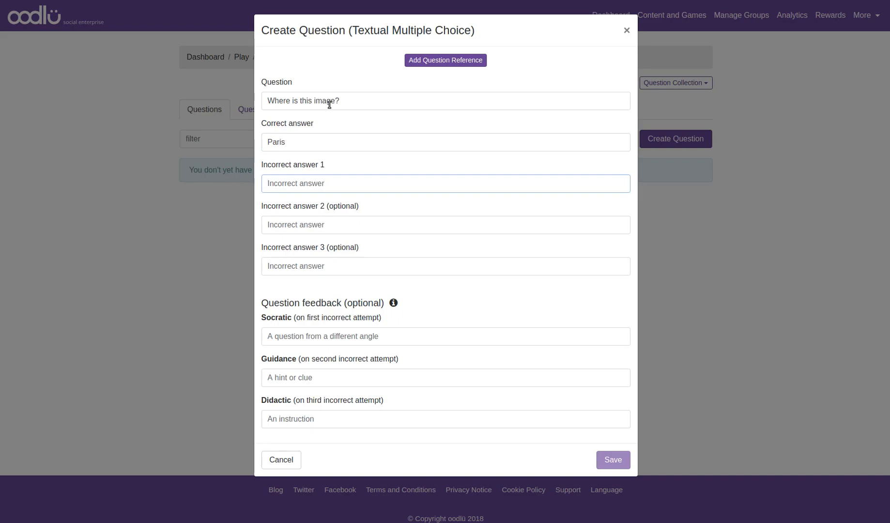
{"action": "type", "text": "Berlin"}
{"action": "key", "text": "Tab"}
{"action": "type", "text": "London"}
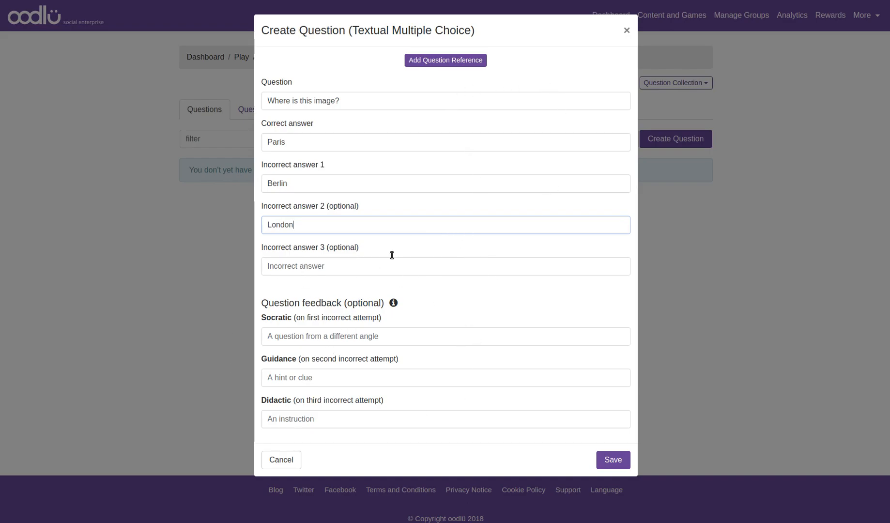
Step: Add a new image question reference to the question, titled "The Eiffel Tower"
{"action": "left_click", "coordinate": [441, 99]}
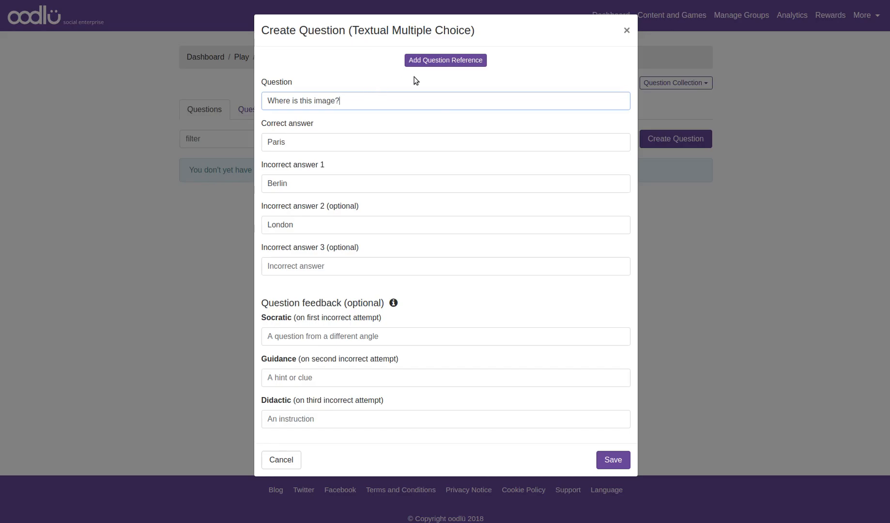
{"action": "left_click", "coordinate": [433, 63]}
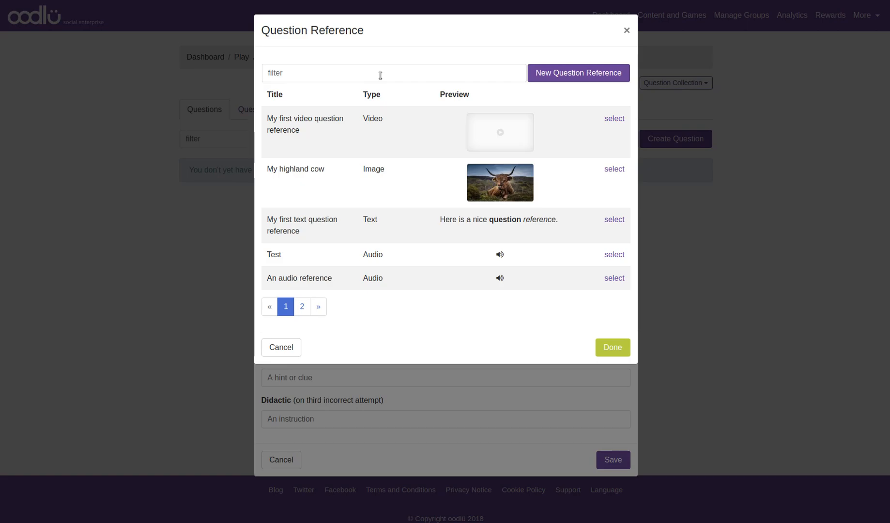
{"action": "left_click", "coordinate": [552, 74]}
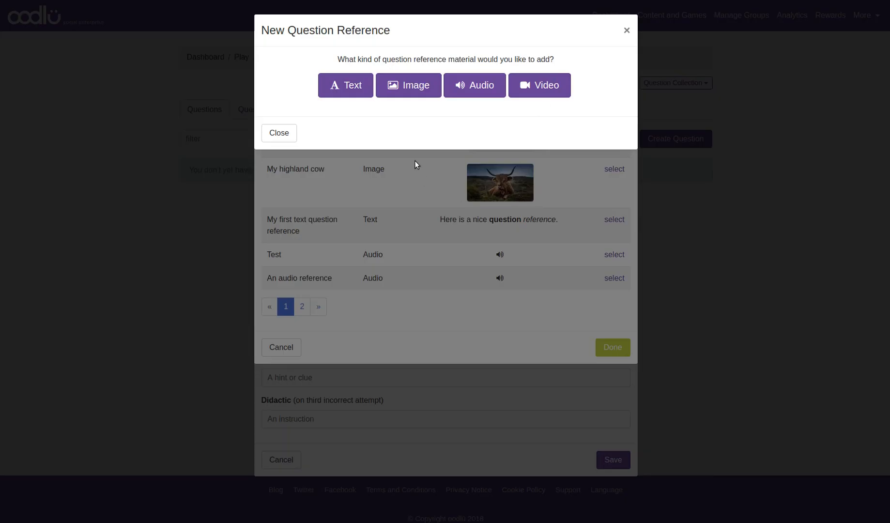
{"action": "left_click", "coordinate": [413, 87]}
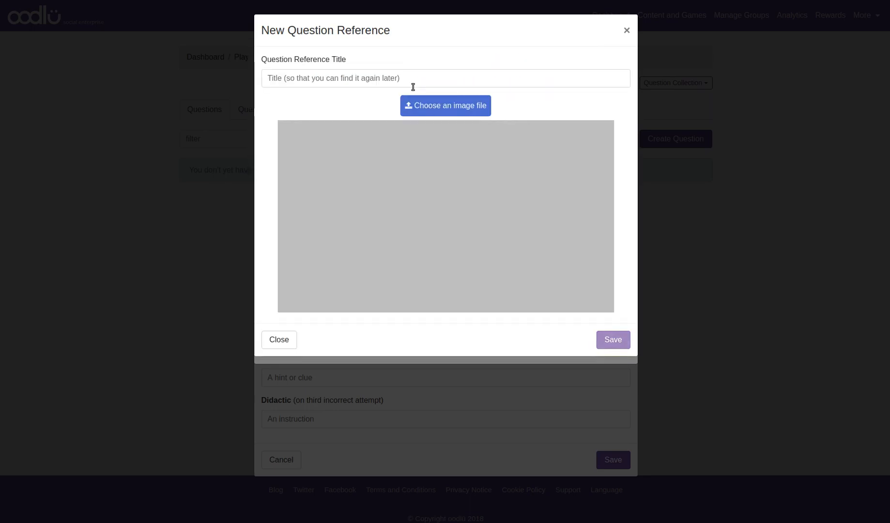
{"action": "left_click", "coordinate": [376, 79]}
{"action": "type", "text": "P"}
{"action": "key", "text": "BackSpace"}
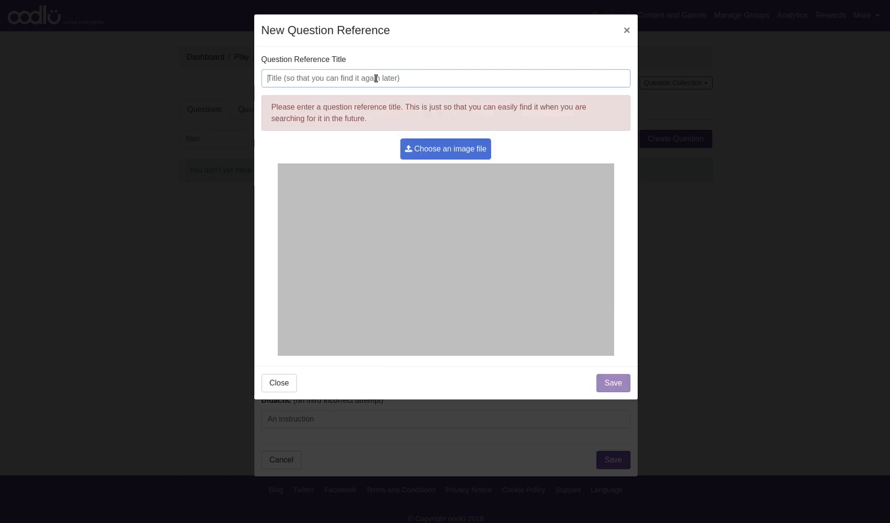
{"action": "type", "text": "The "}
{"action": "type", "text": "th"}
{"action": "key", "text": "BackSpace"}
{"action": "key", "text": "BackSpace"}
{"action": "type", "text": "Eiffe"}
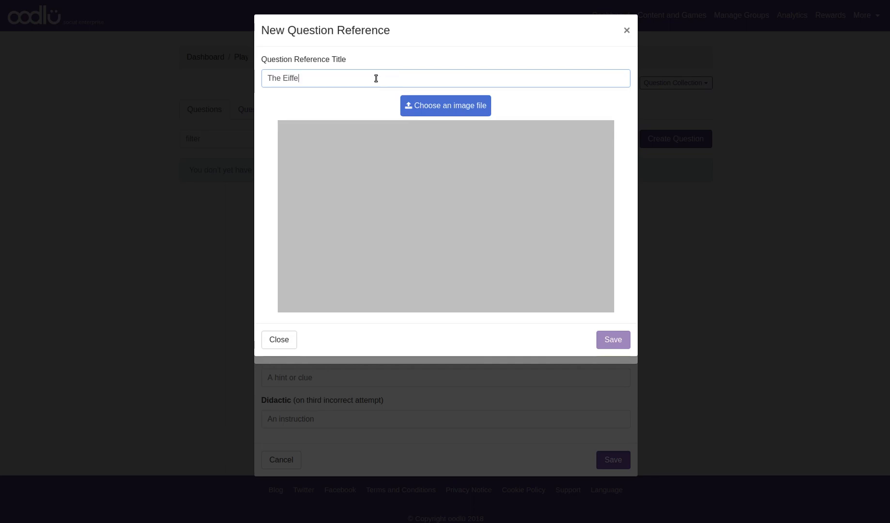
{"action": "type", "text": "l Tower"}
Step: Load the paris.jpg photo from the photos folder into the image reference
{"action": "left_click", "coordinate": [433, 112]}
{"action": "left_click", "coordinate": [401, 162]}
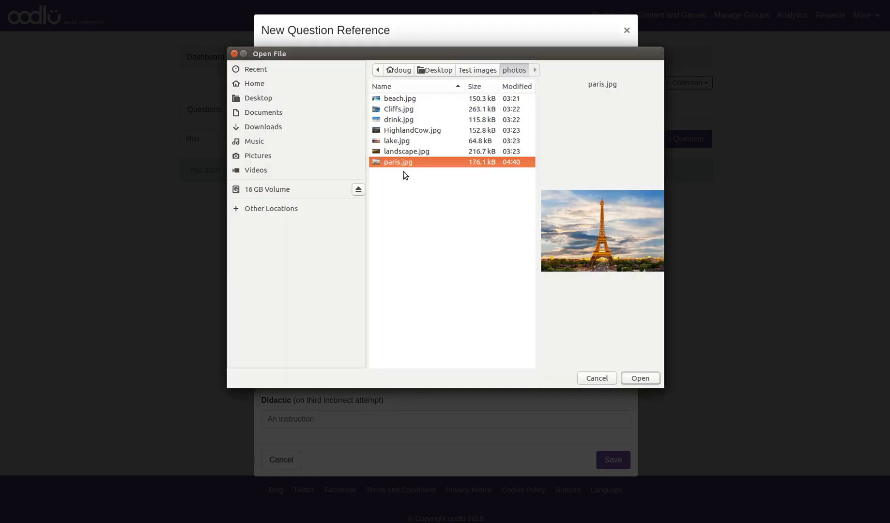
{"action": "left_click", "coordinate": [634, 377]}
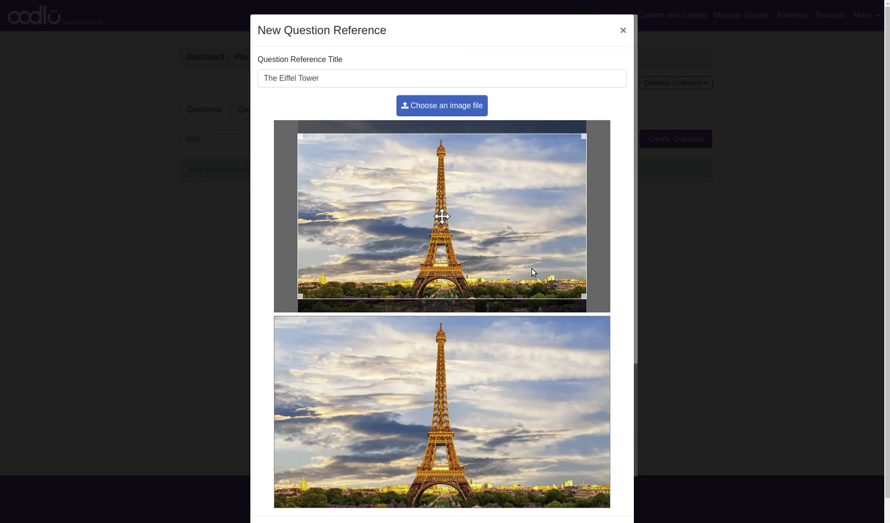
Step: Shift the crop area slightly down, save the reference, and select The Eiffel Tower for the question
{"action": "left_click_drag", "start_coordinate": [439, 213], "coordinate": [440, 218]}
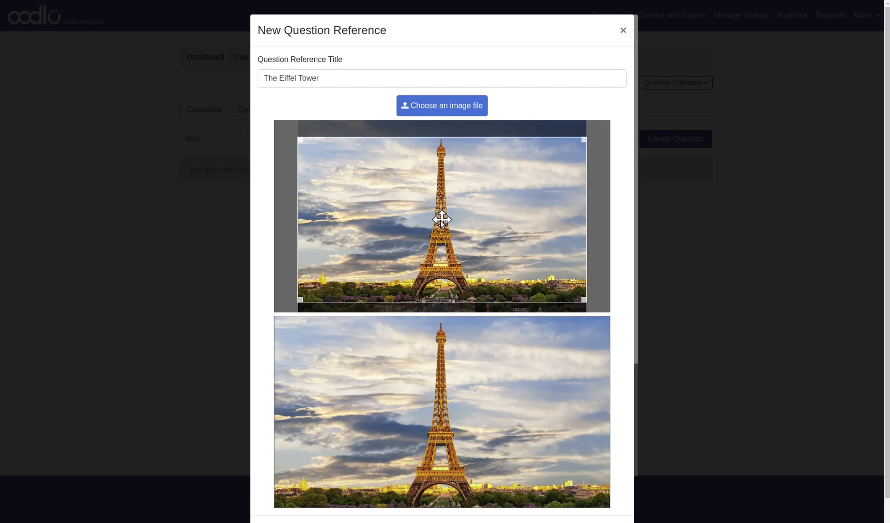
{"action": "scroll", "coordinate": [516, 230], "scroll_direction": "down", "scroll_amount": 1}
{"action": "left_click", "coordinate": [609, 501]}
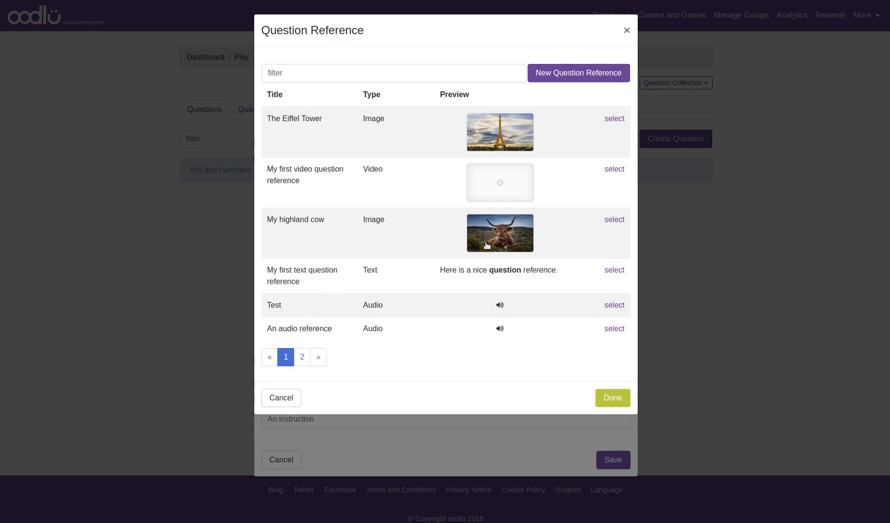
{"action": "left_click", "coordinate": [613, 121]}
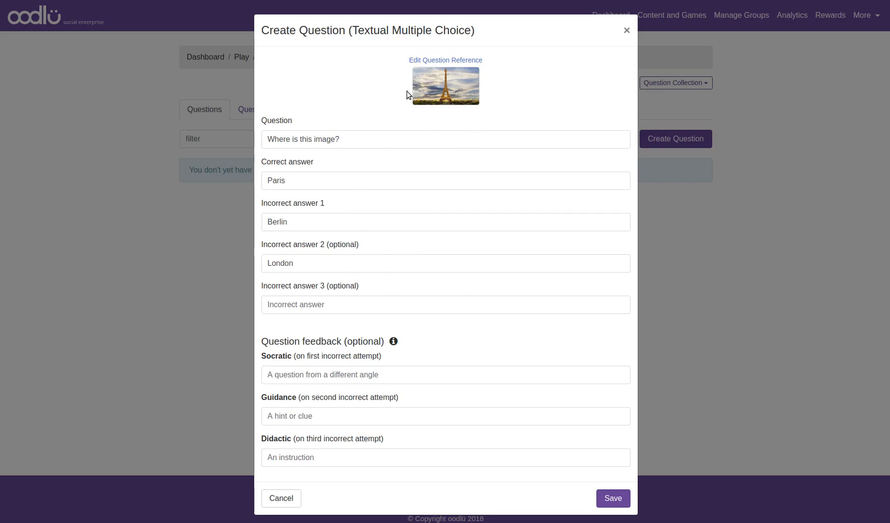
Step: Review the attached Eiffel Tower reference, close it, and save the Where is this image? question
{"action": "left_click", "coordinate": [448, 61]}
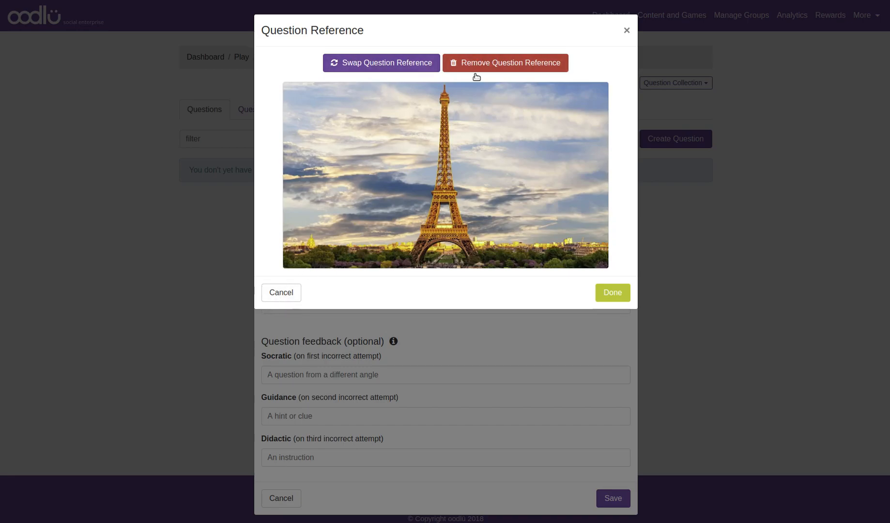
{"action": "left_click", "coordinate": [298, 292]}
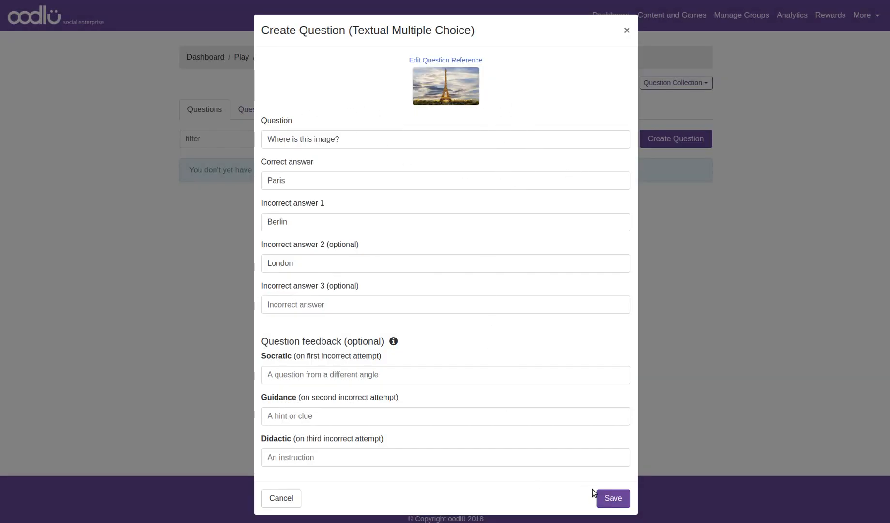
{"action": "left_click", "coordinate": [625, 498]}
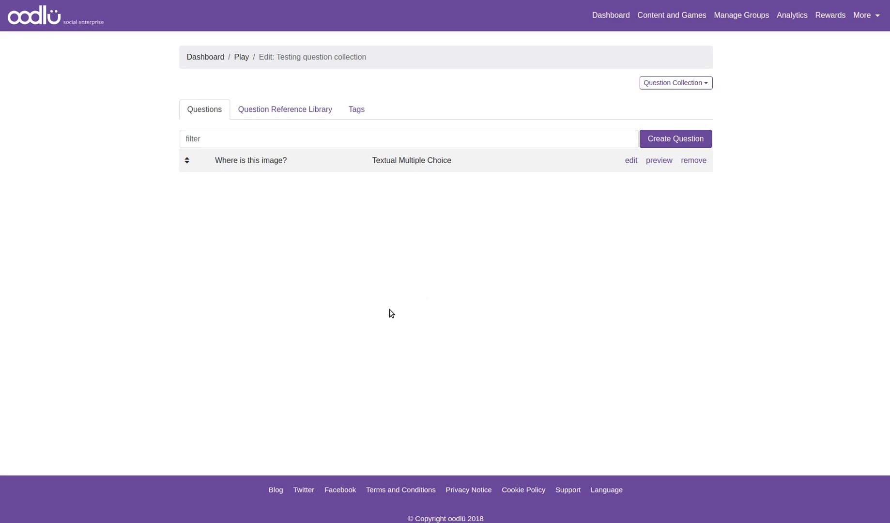
Step: Preview the Where is this image? question and close the preview
{"action": "left_click", "coordinate": [662, 160]}
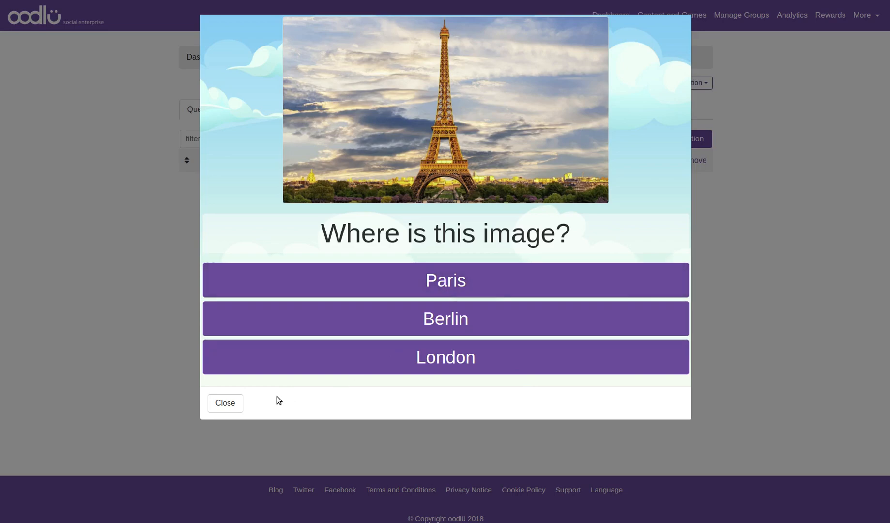
{"action": "left_click", "coordinate": [225, 404]}
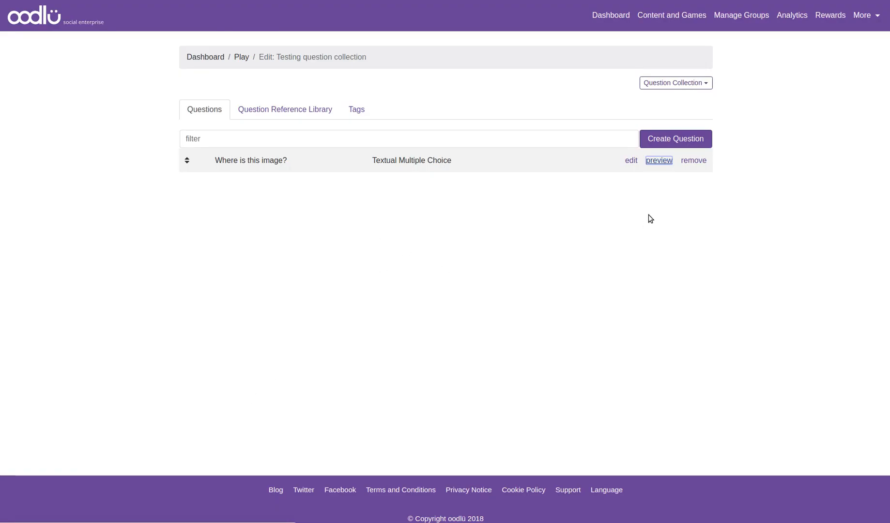
Step: Create a new True / False question with the statement grgtrgtr
{"action": "left_click", "coordinate": [667, 141]}
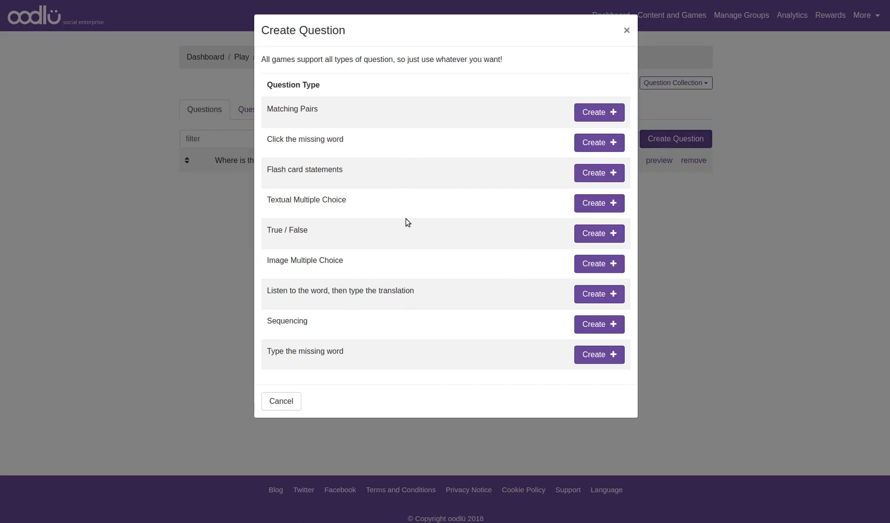
{"action": "left_click", "coordinate": [611, 233]}
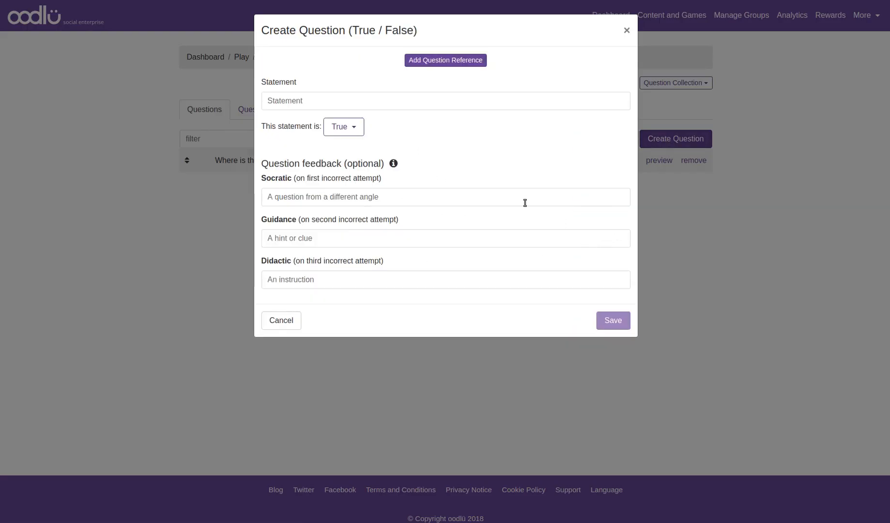
{"action": "left_click", "coordinate": [362, 102]}
{"action": "type", "text": "grgtrgtr"}
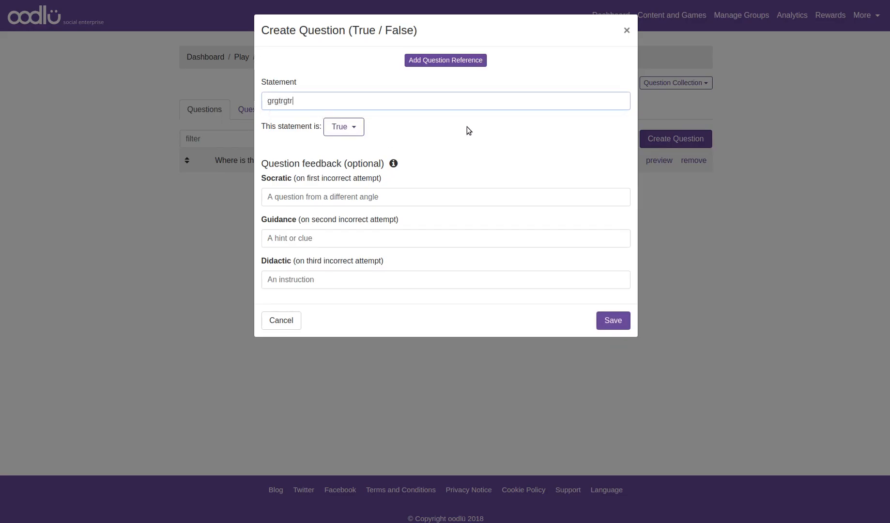
Step: Attach My first video question reference to the True / False question and save it
{"action": "left_click", "coordinate": [460, 63]}
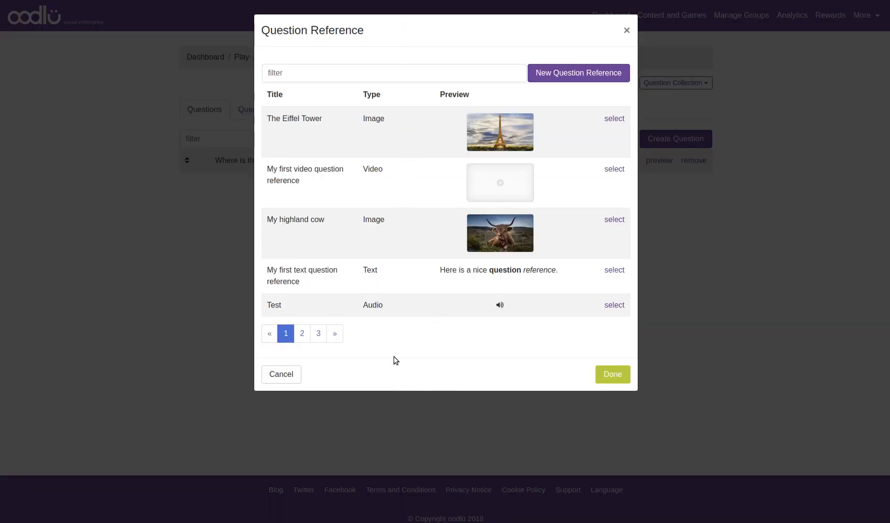
{"action": "left_click", "coordinate": [611, 169]}
{"action": "left_click", "coordinate": [614, 360]}
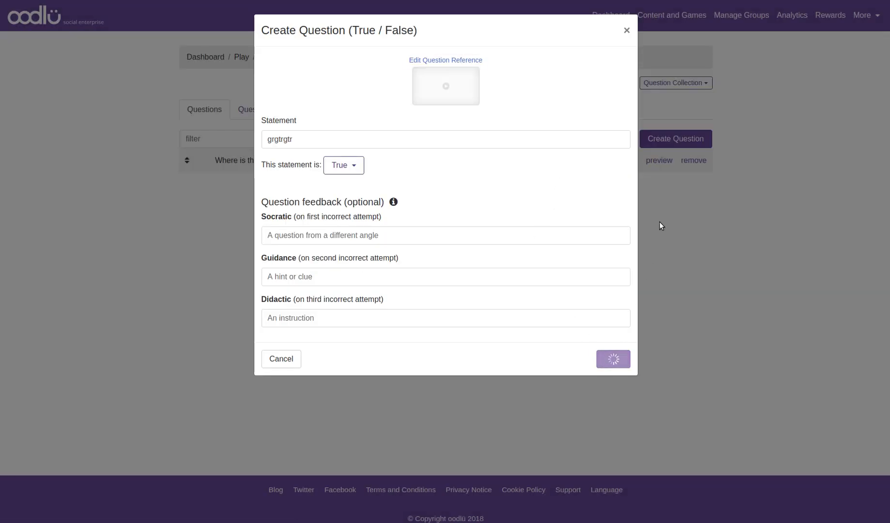
Step: Preview the grgtrgtr question and close the preview
{"action": "left_click", "coordinate": [660, 185]}
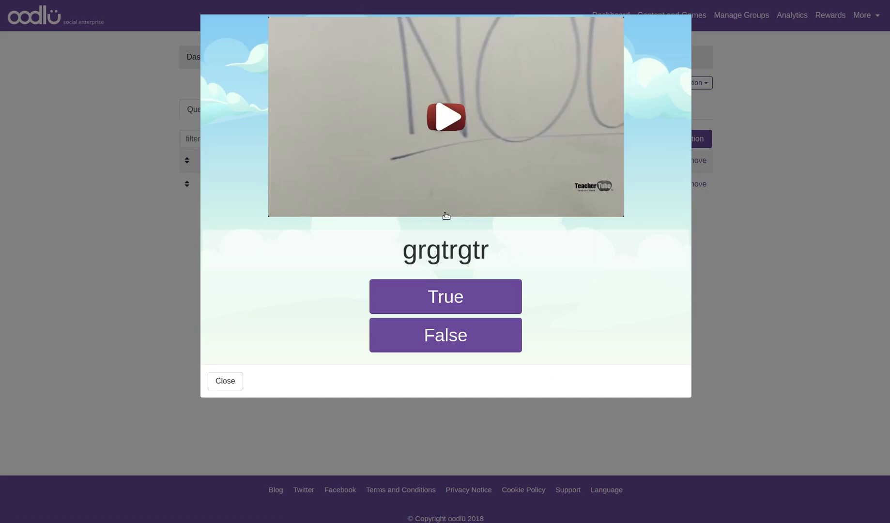
{"action": "left_click", "coordinate": [226, 382]}
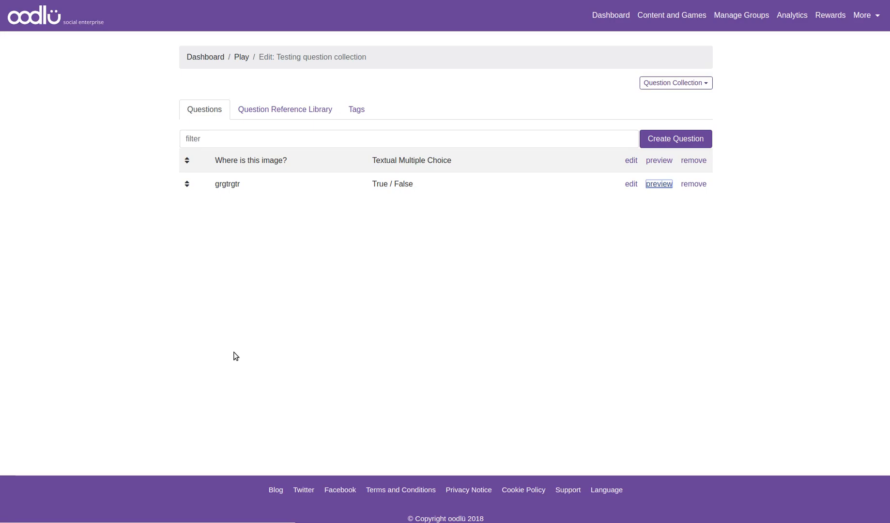